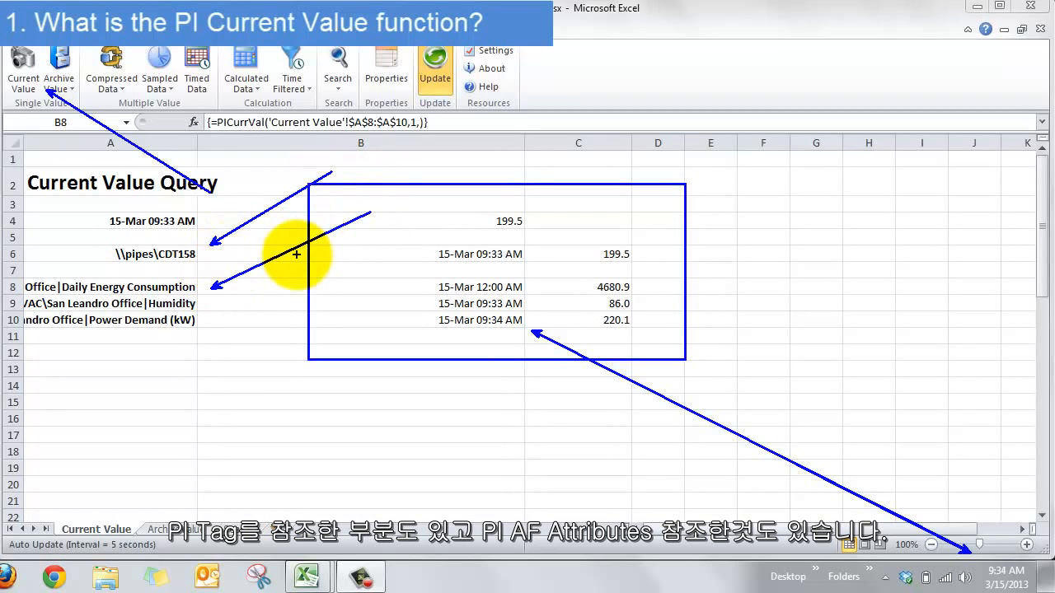
Step: Clear the contents of cells A4:C10 on the Current Value sheet
left_click_drag(128, 219, 577, 324)
key("Delete")
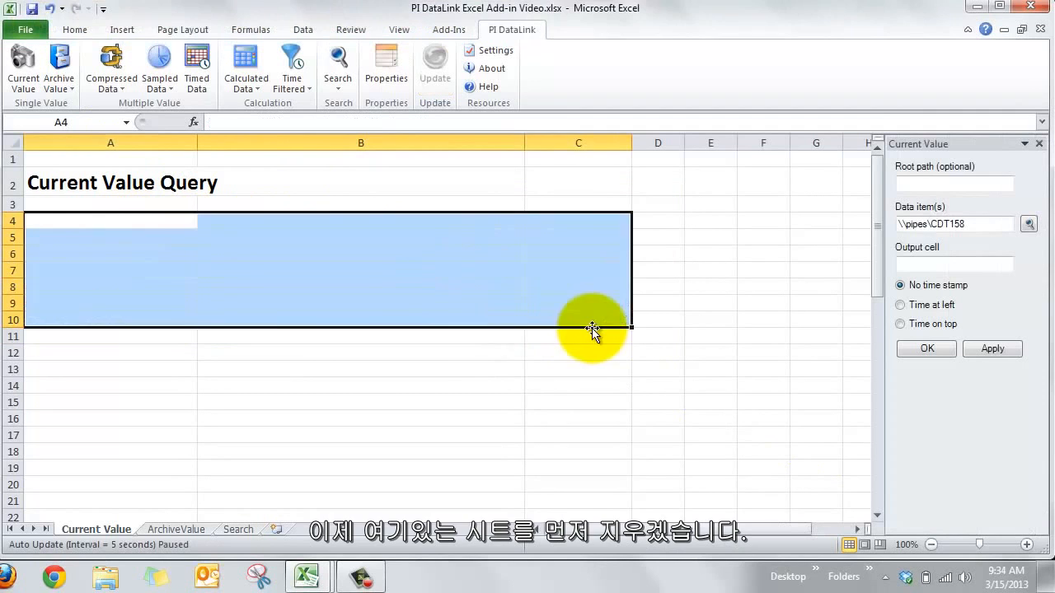
left_click(280, 270)
Step: Start a Current Value function from cell A4 and browse to the pipes server in its data item search
left_click(153, 223)
left_click(24, 64)
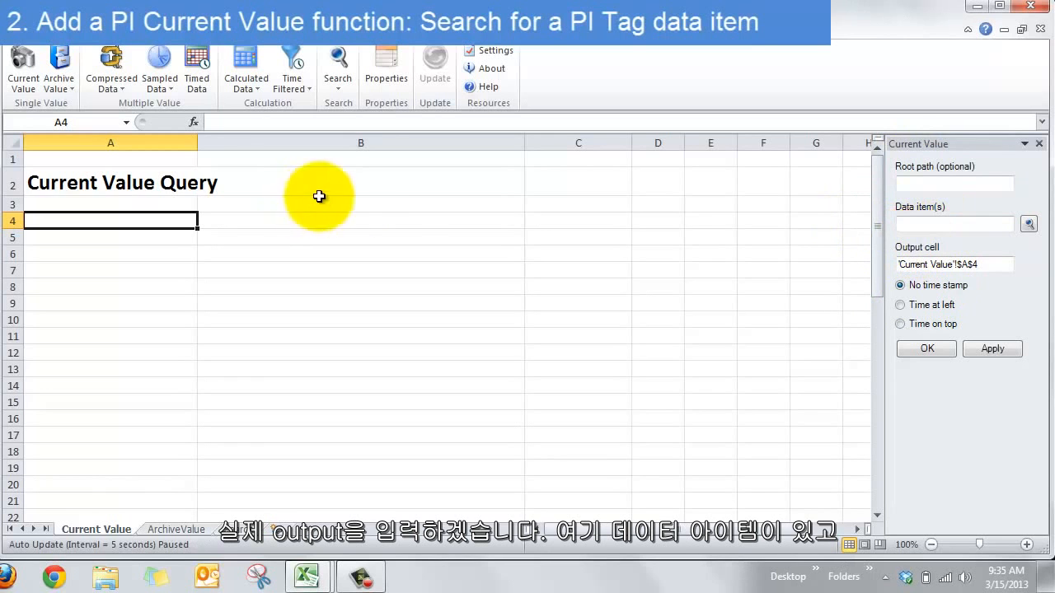
left_click(902, 224)
left_click(1028, 224)
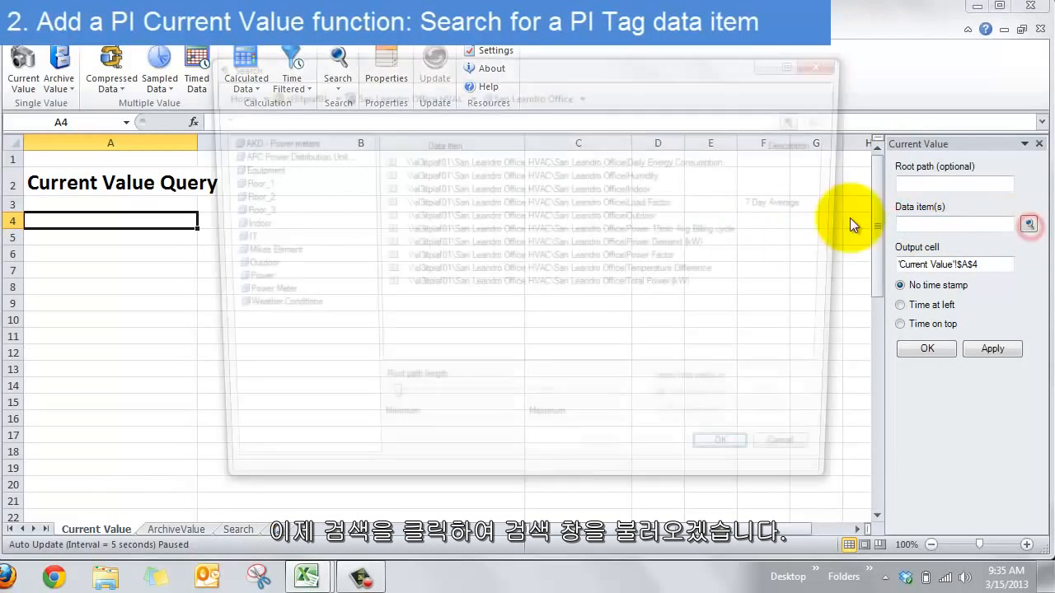
left_click(278, 96)
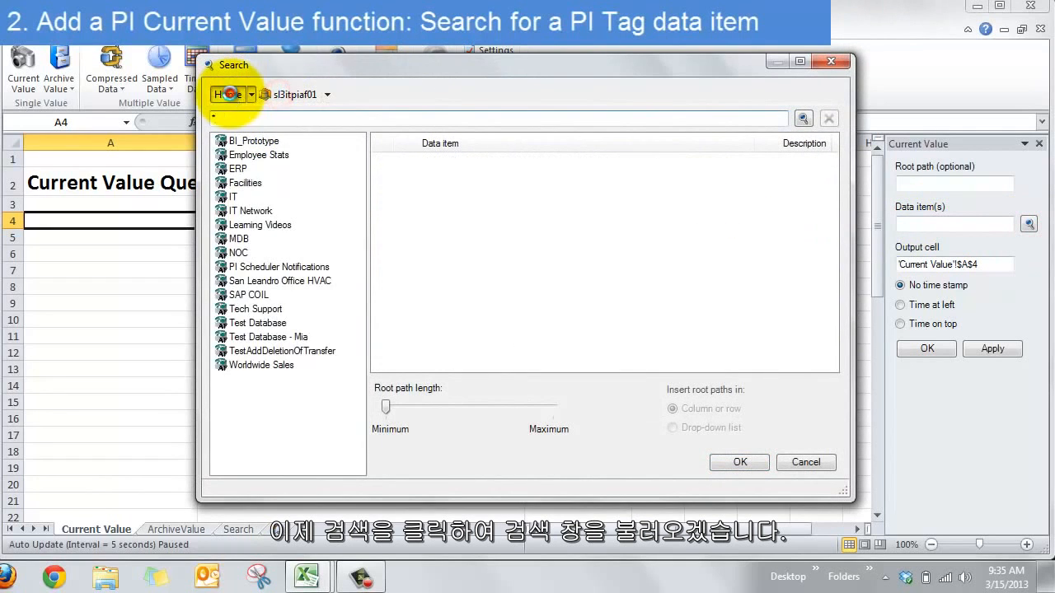
left_click(229, 94)
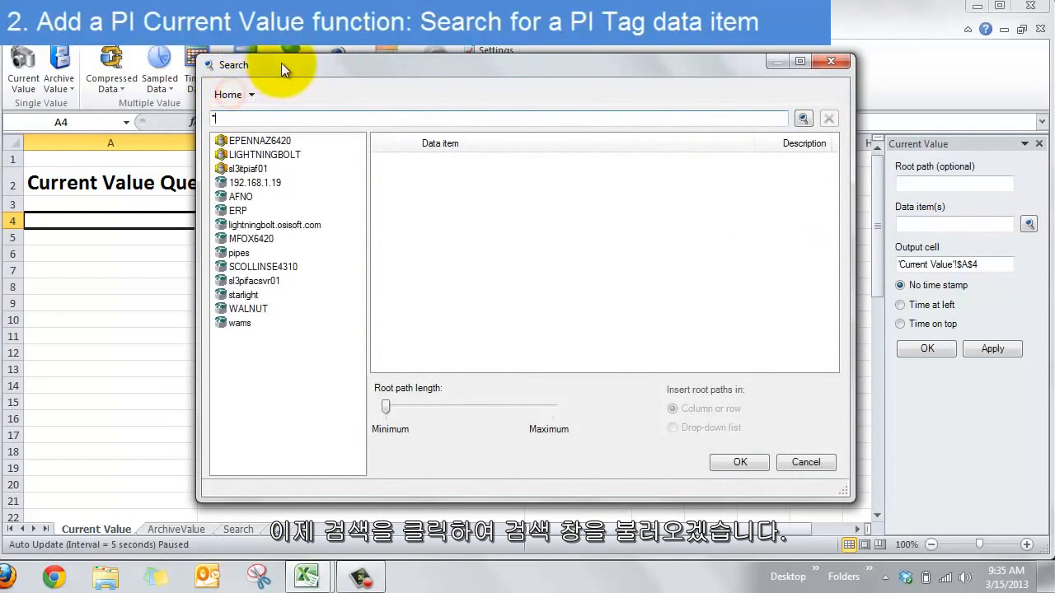
left_click(221, 255)
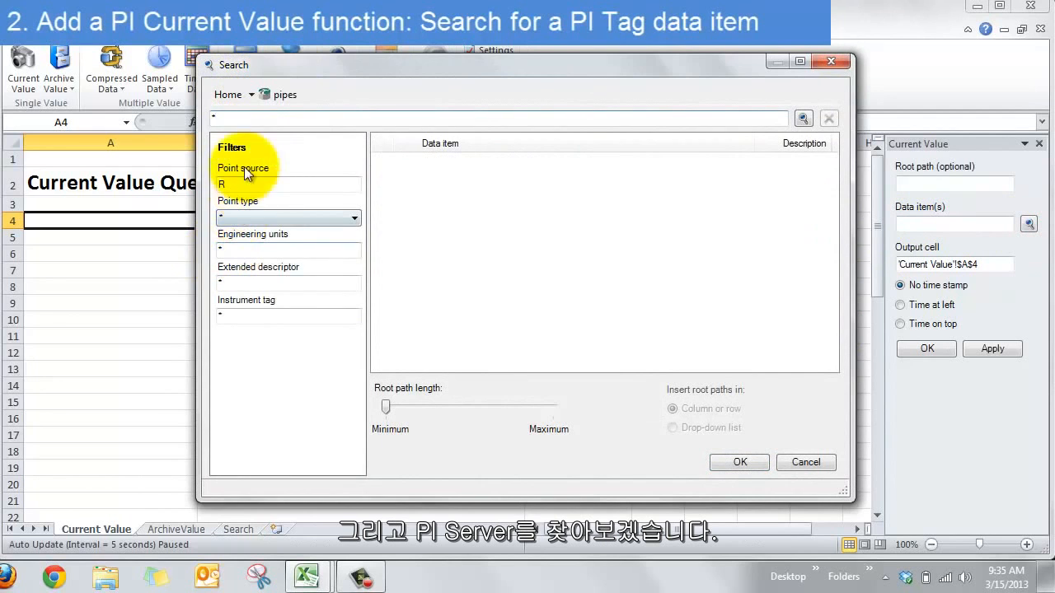
Step: Search the pipes server for tags with point source R and use \\pipes\CDT158 as the data item
left_click(803, 120)
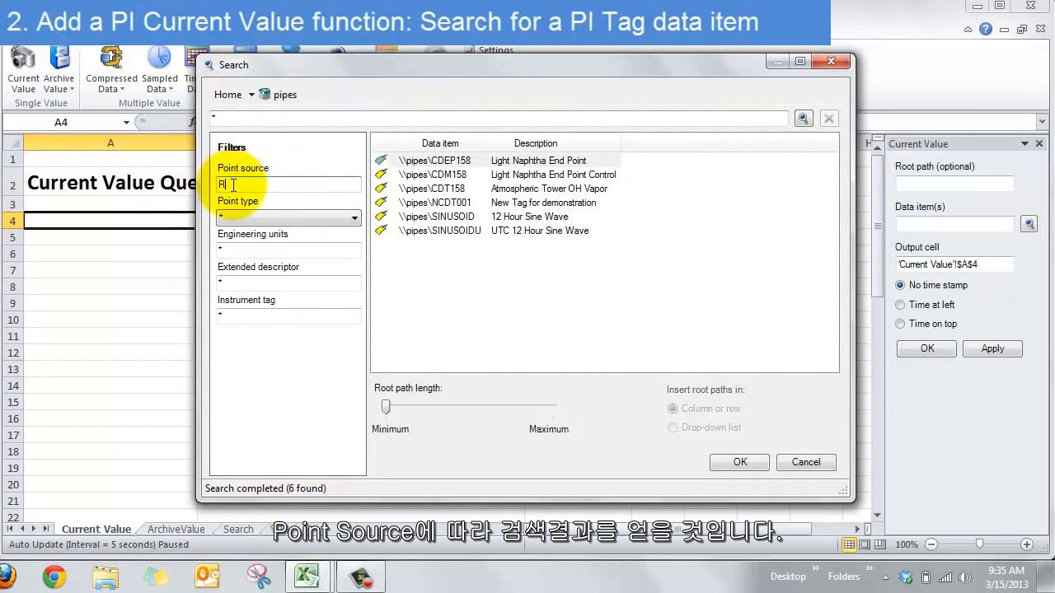
left_click(806, 119)
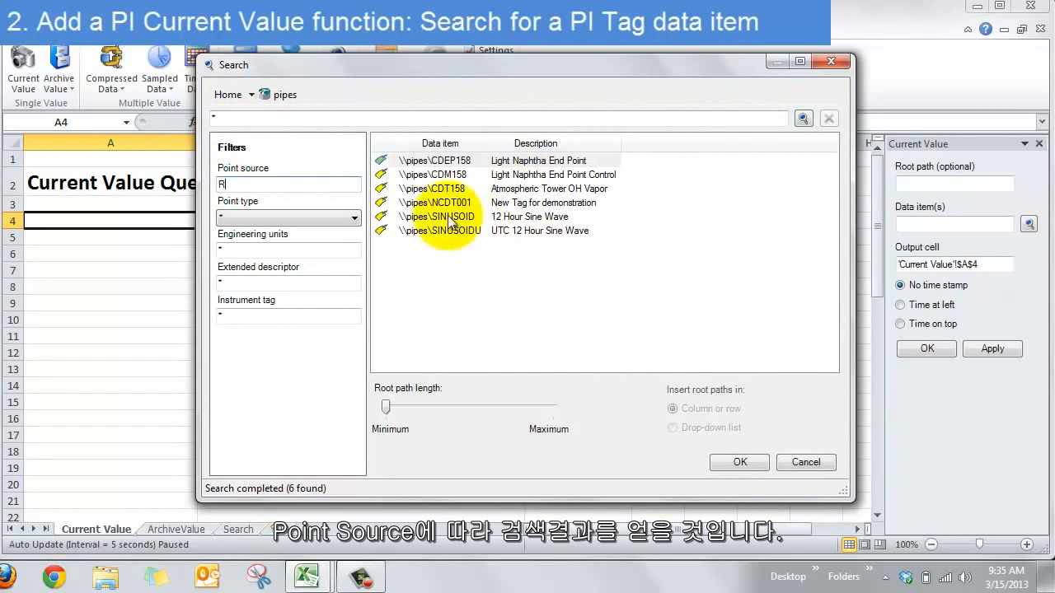
left_click(446, 189)
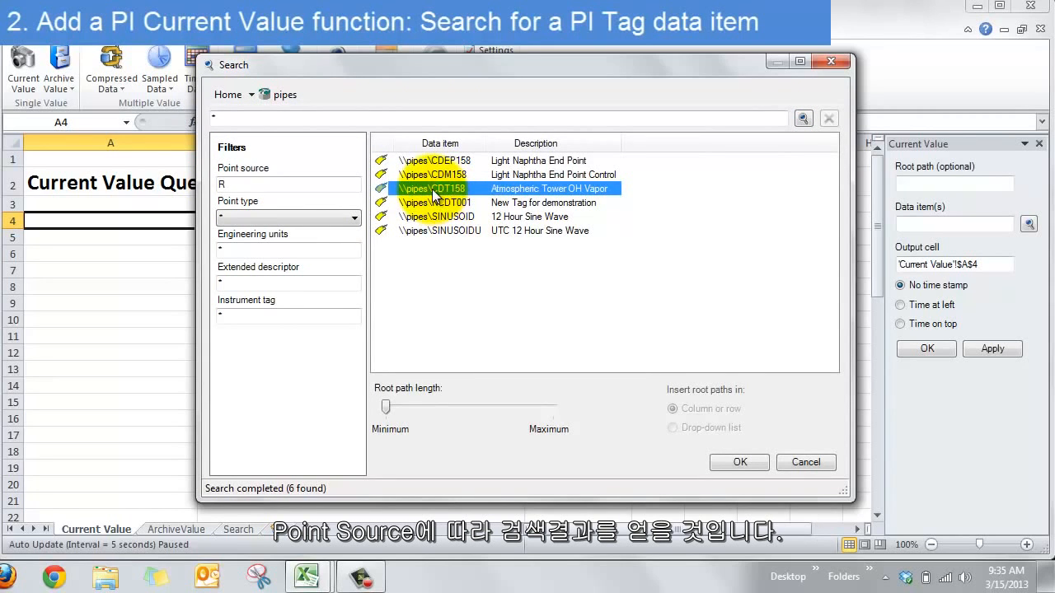
left_click(729, 460)
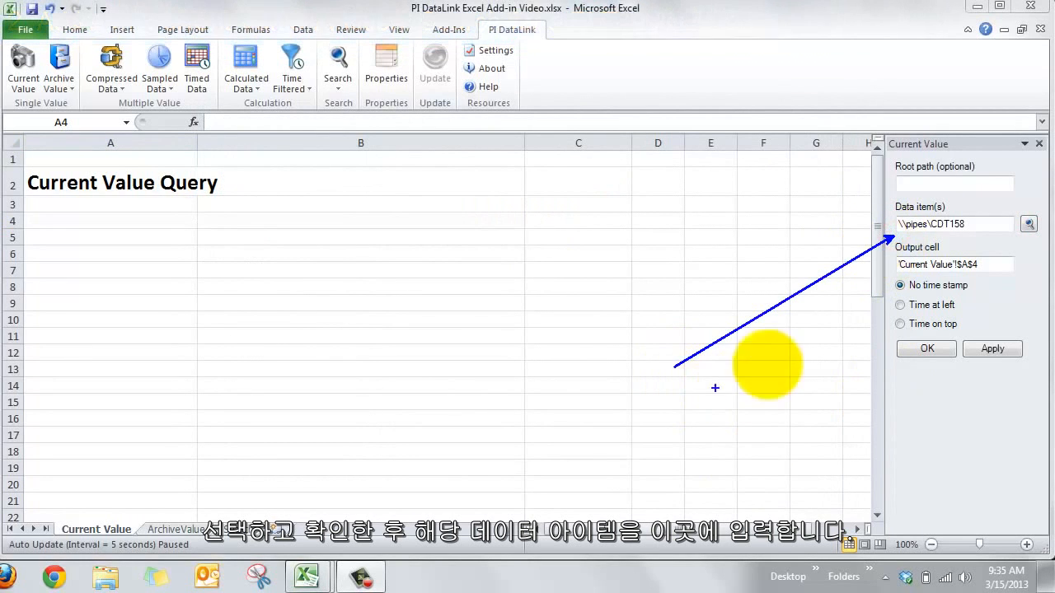
Step: Set the output cell to B4 and apply the function, first without a time stamp and again with Time at left
left_click(985, 264)
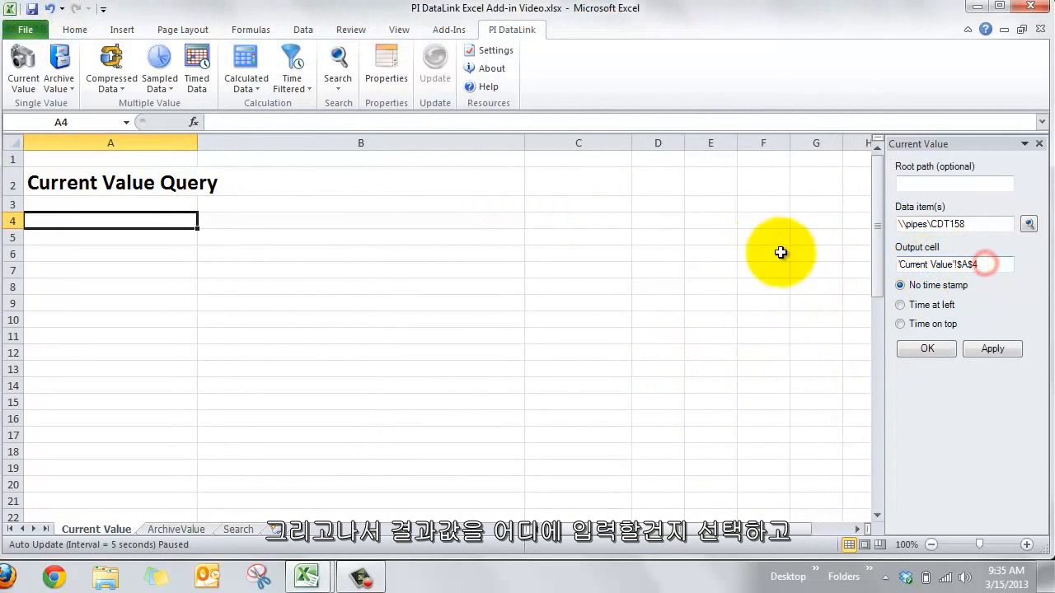
left_click(330, 218)
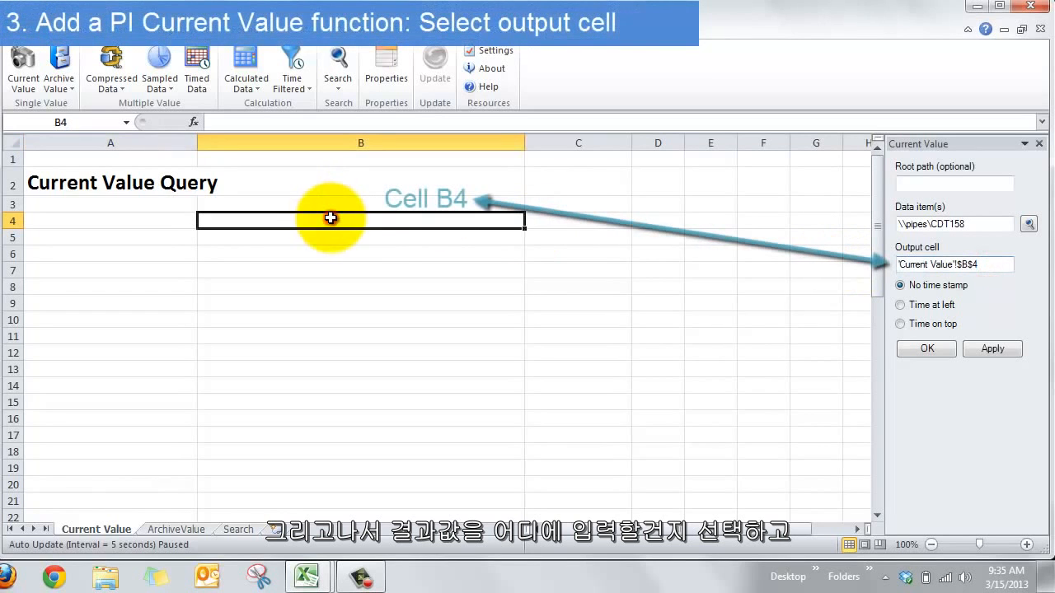
left_click(983, 347)
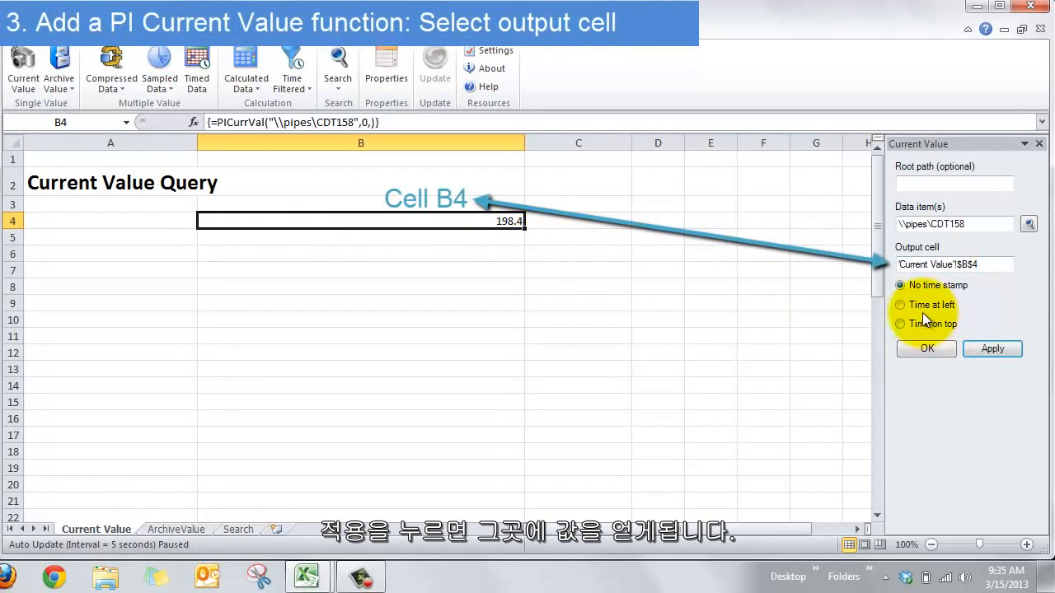
left_click(901, 305)
left_click(983, 347)
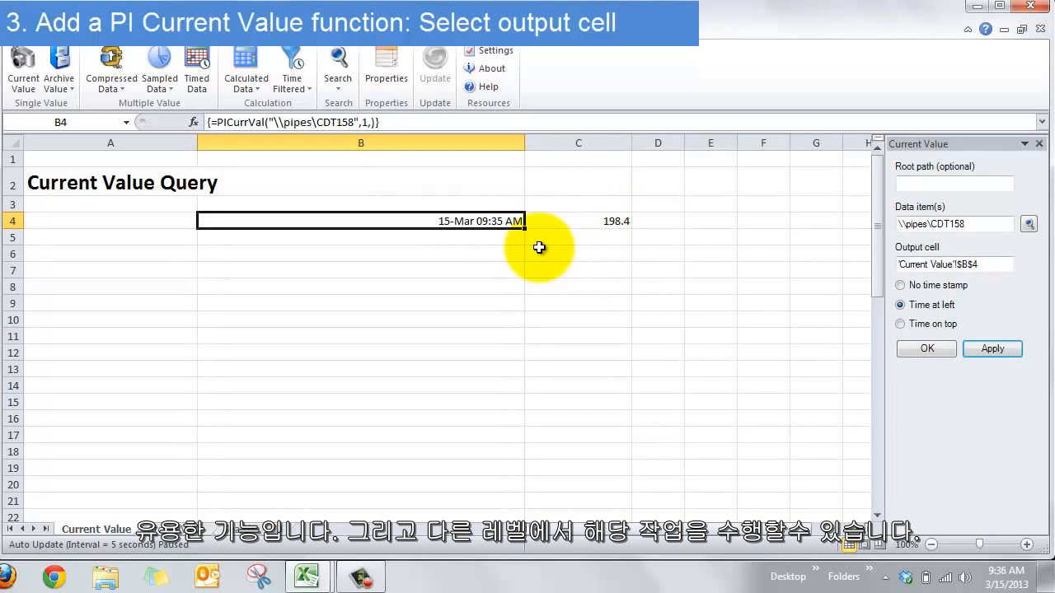
Step: Search for tags from cell A6 and insert \\pipes\CDM158 and \\pipes\CDT158 into A6:A7
left_click(92, 255)
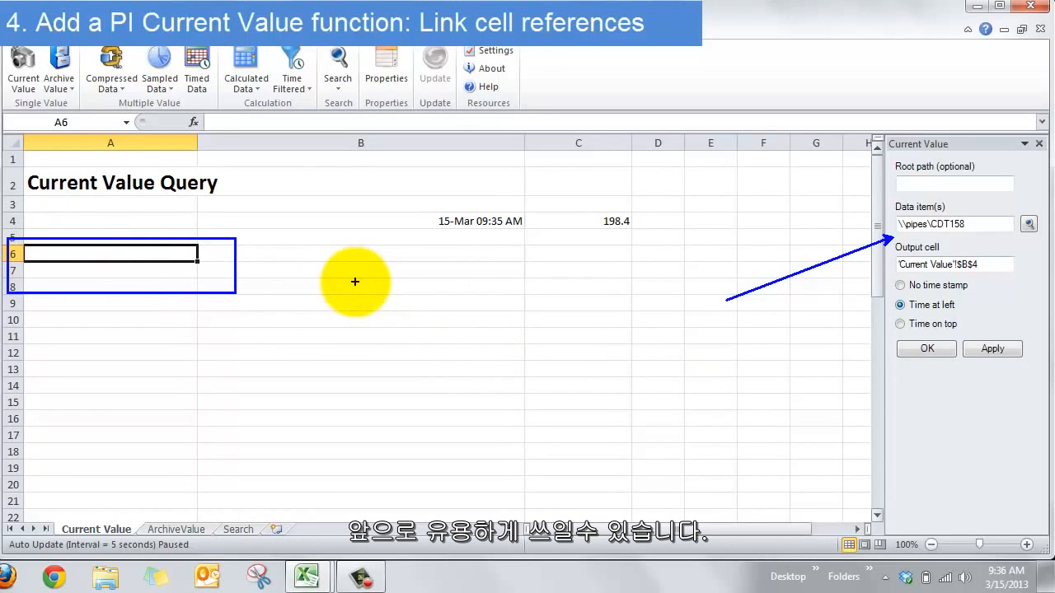
left_click(86, 268)
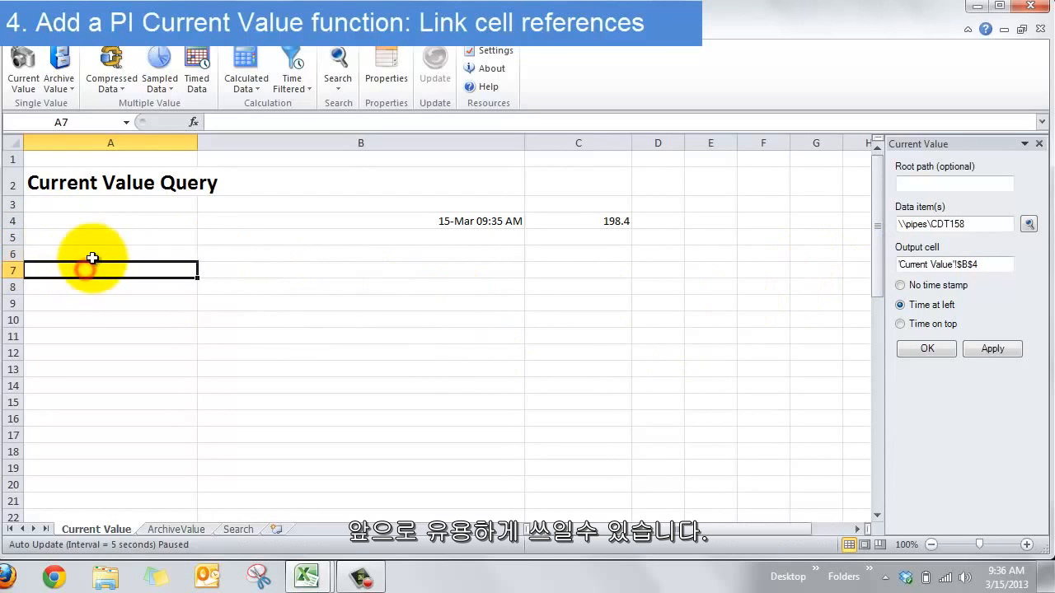
left_click(337, 60)
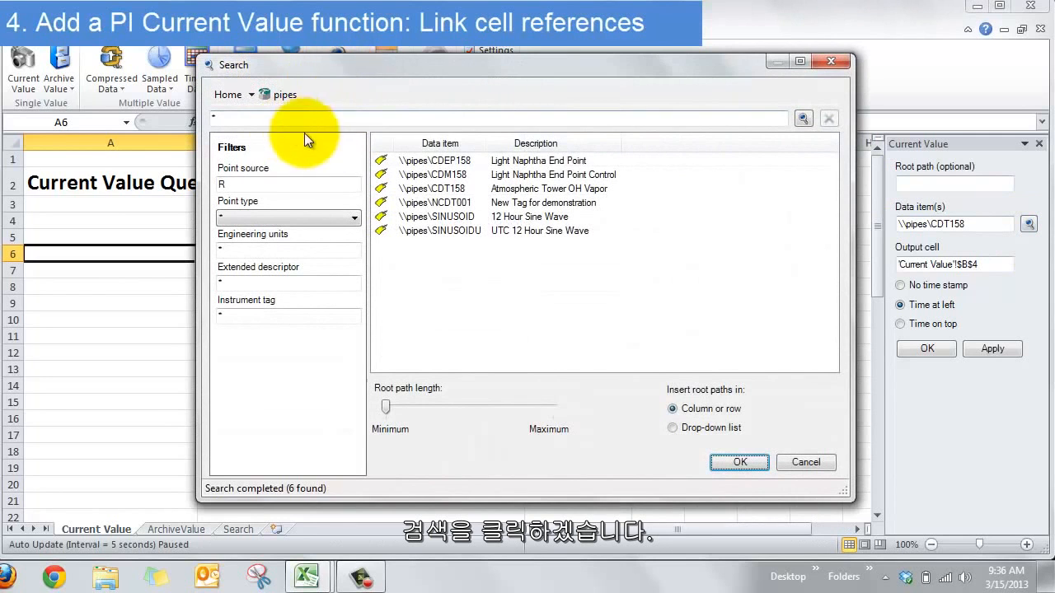
left_click_drag(463, 67, 438, 68)
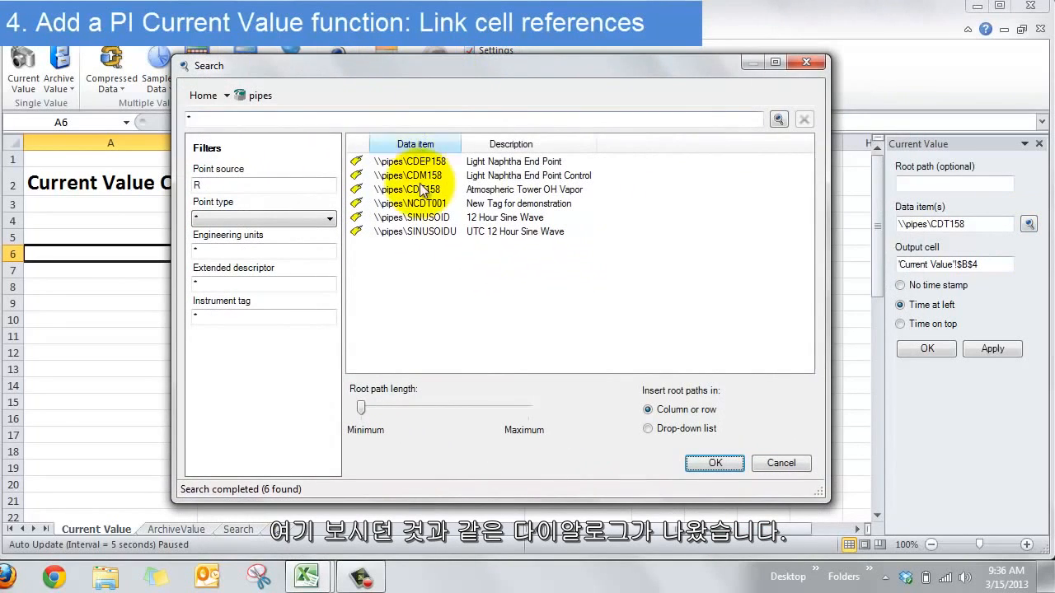
left_click(421, 191)
left_click(422, 178, "ctrl")
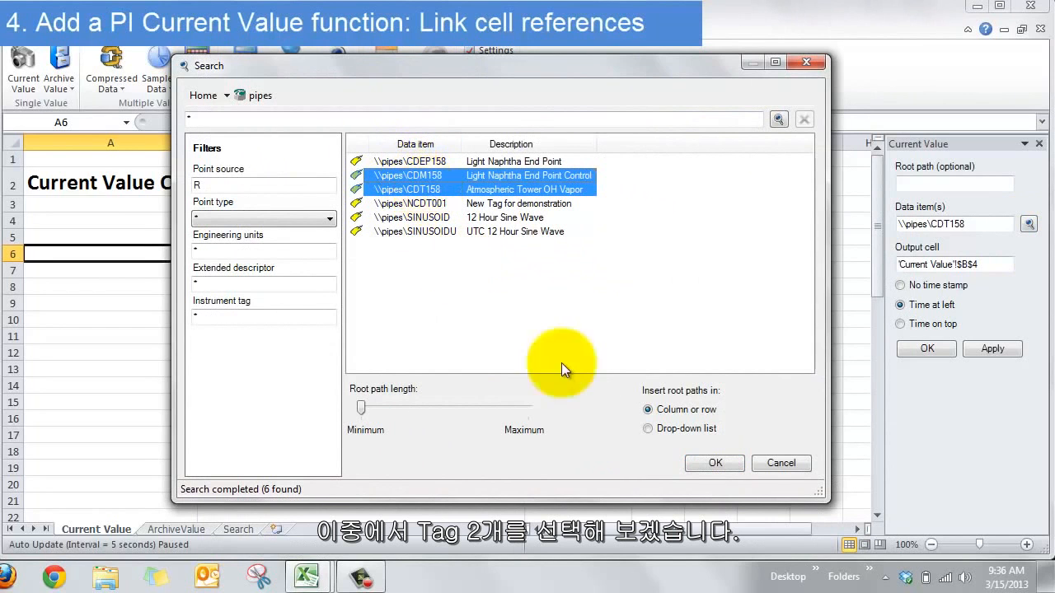
left_click(713, 465)
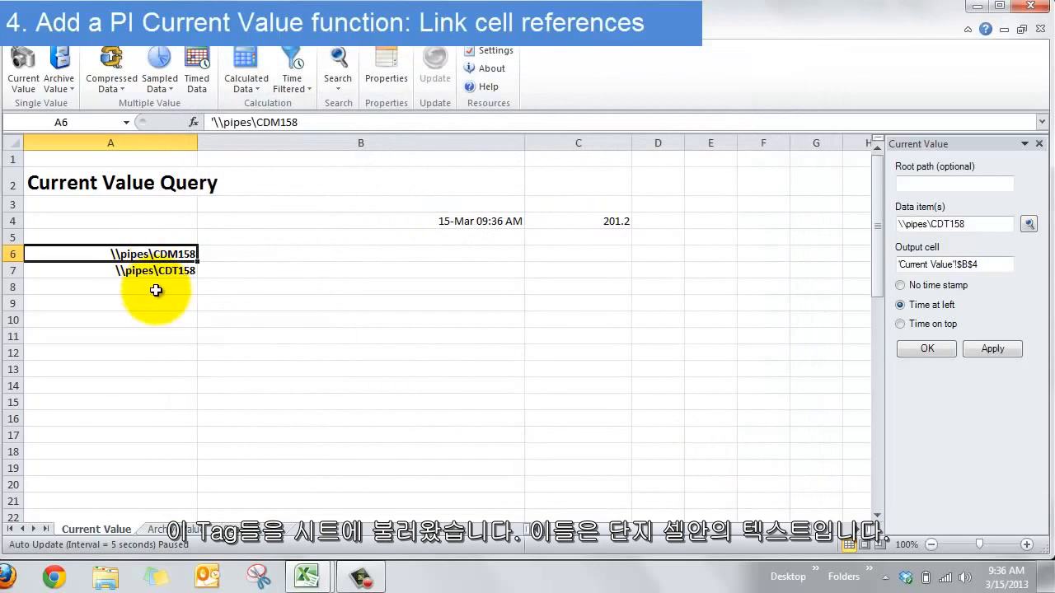
Step: Start a Current Value function with output cell B6 and reference cells A6:A7 as its data items
left_click(153, 269)
left_click(282, 254)
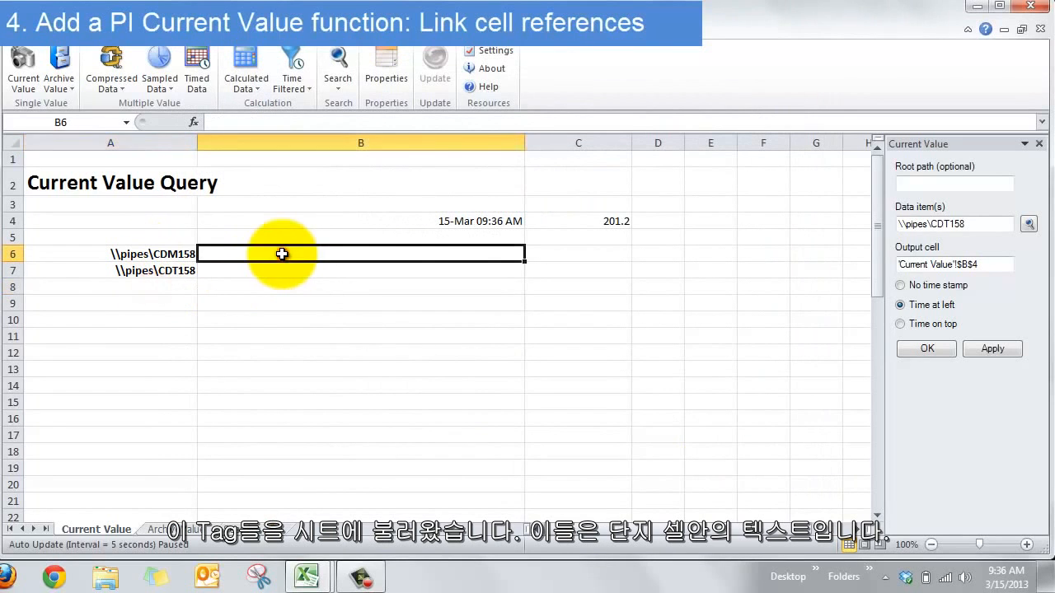
left_click(25, 74)
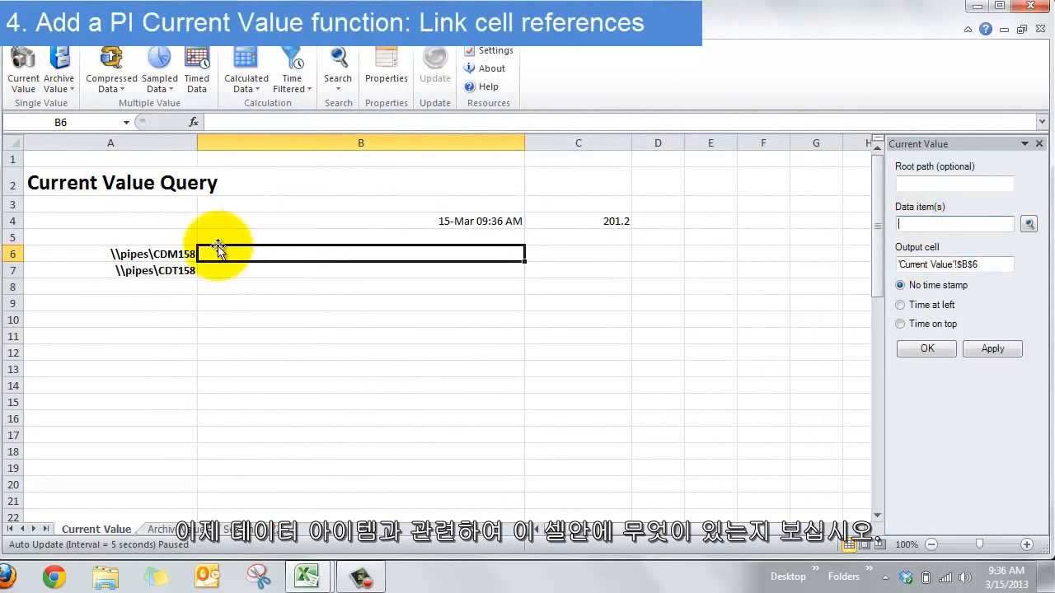
left_click_drag(155, 254, 159, 270)
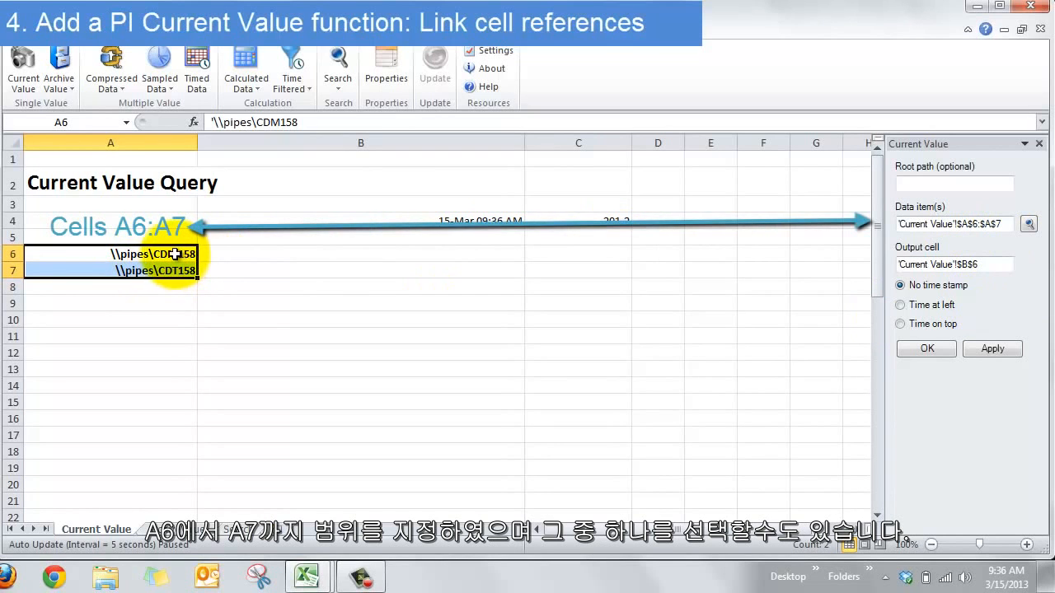
left_click(177, 255)
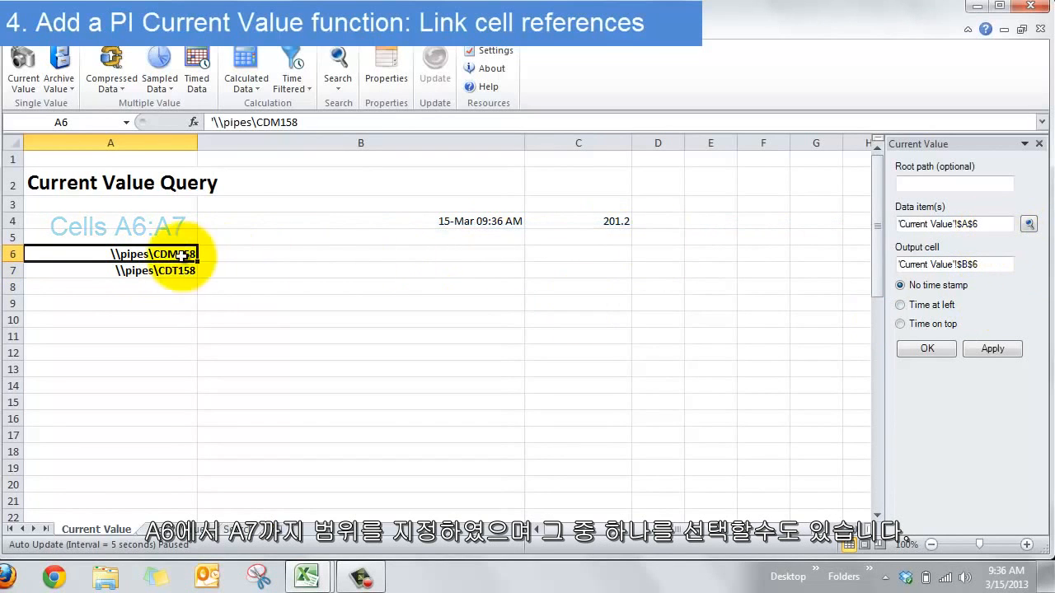
left_click_drag(176, 253, 181, 271)
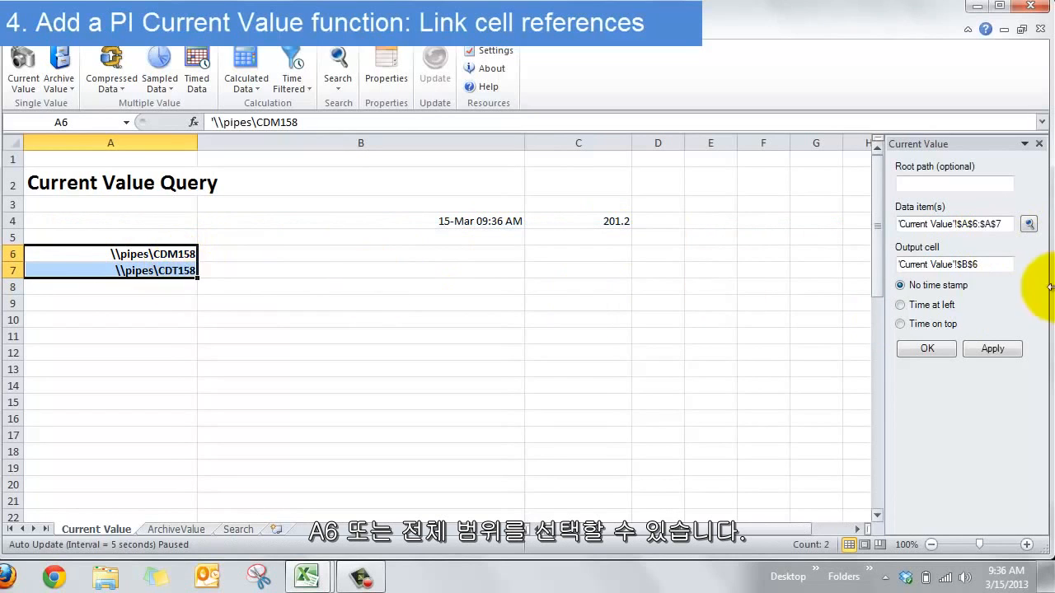
Step: Apply the B6 function without a time stamp and reapply it with Time at left
left_click(989, 349)
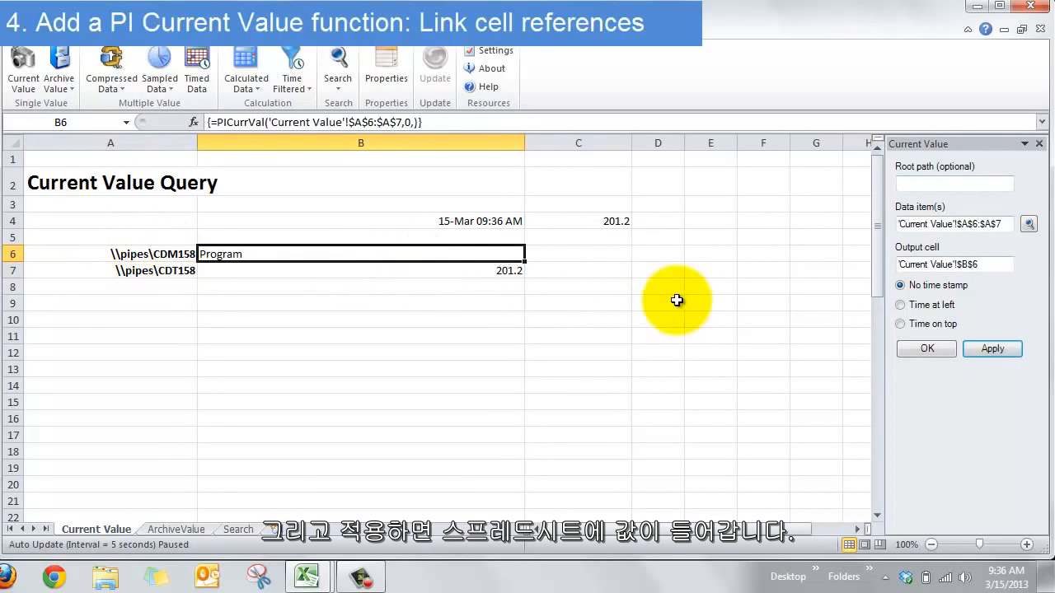
left_click(926, 306)
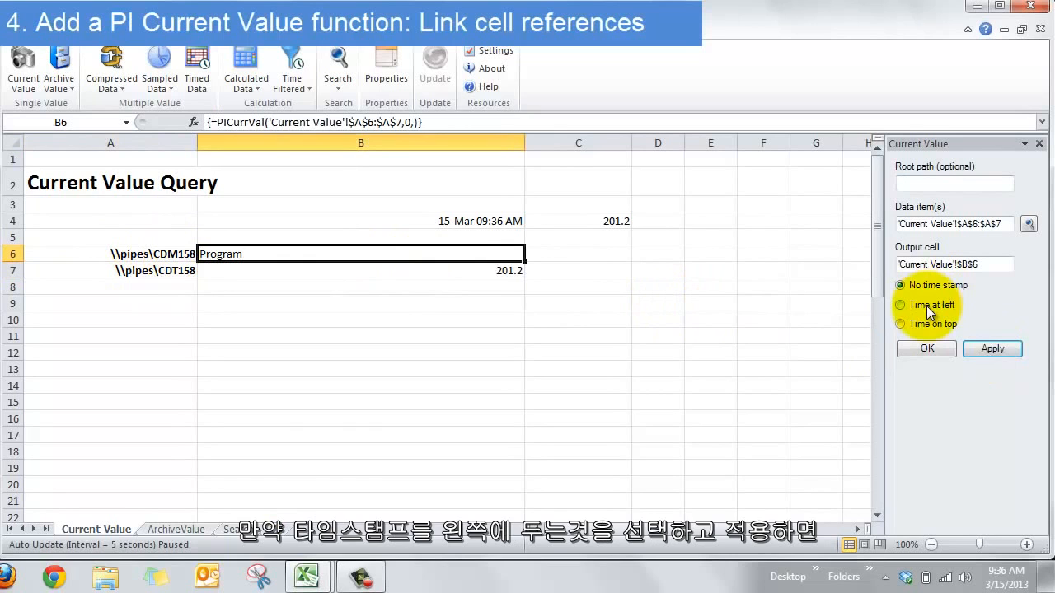
left_click(987, 348)
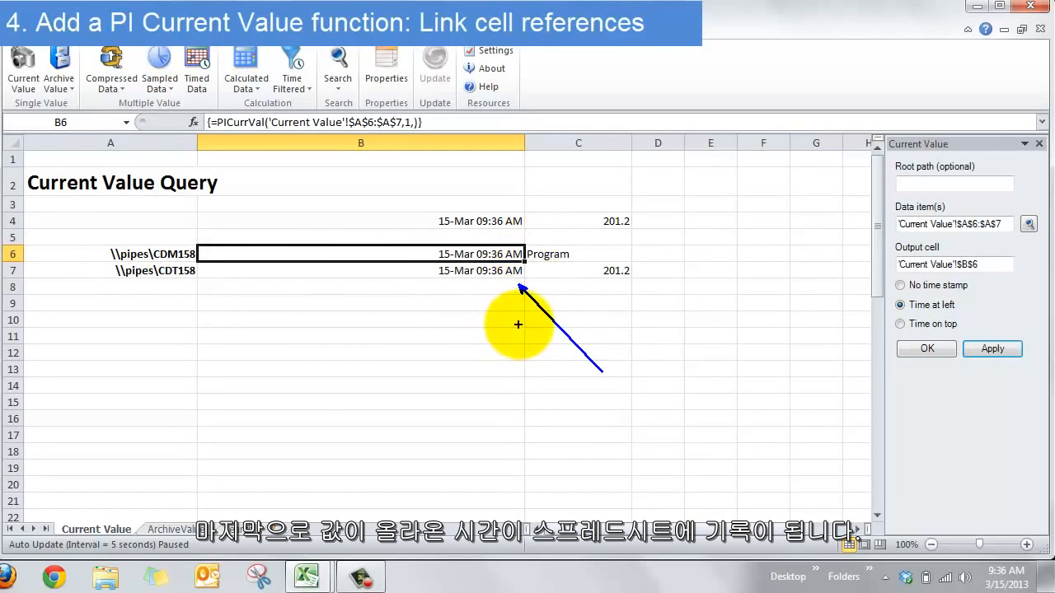
Step: Replace the tag name CDM158 in cell A6 with sinusoid and check the linked value in C6
double_click(165, 254)
left_click_drag(153, 254, 214, 254)
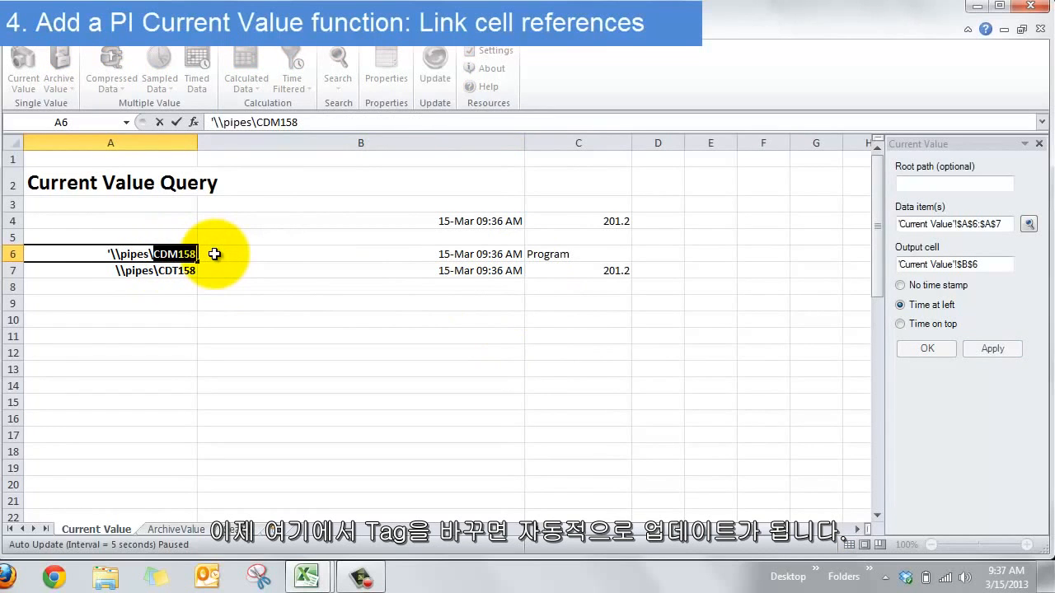
type("sinusoid")
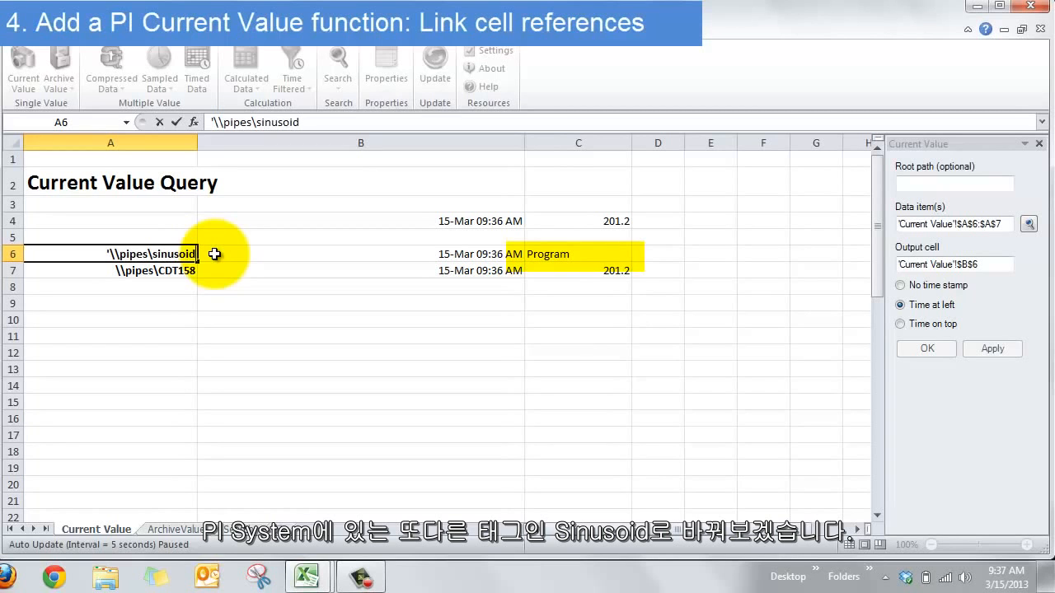
key("Return")
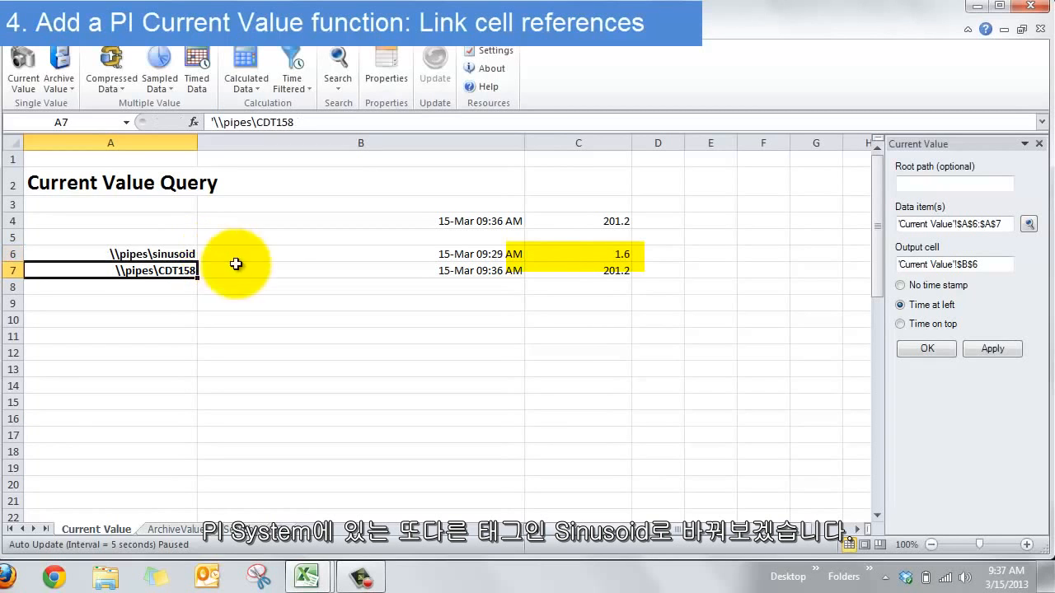
left_click(610, 255)
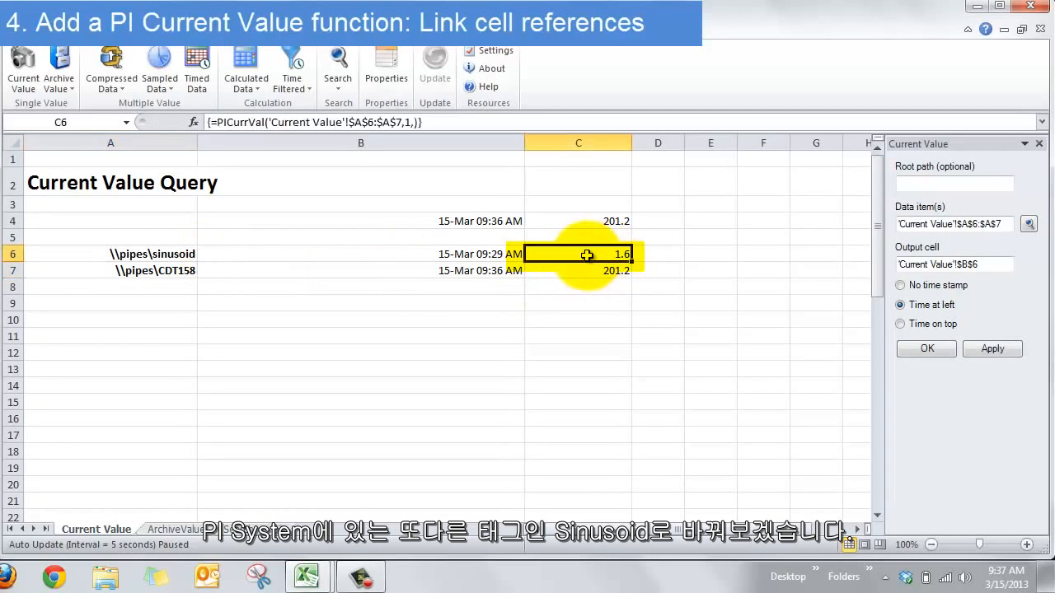
double_click(167, 254)
Step: Start a data item search from cell A9 and browse AF server sl3itpiaf01 to San Leandro Office in the San Leandro Office HVAC database
left_click(138, 301)
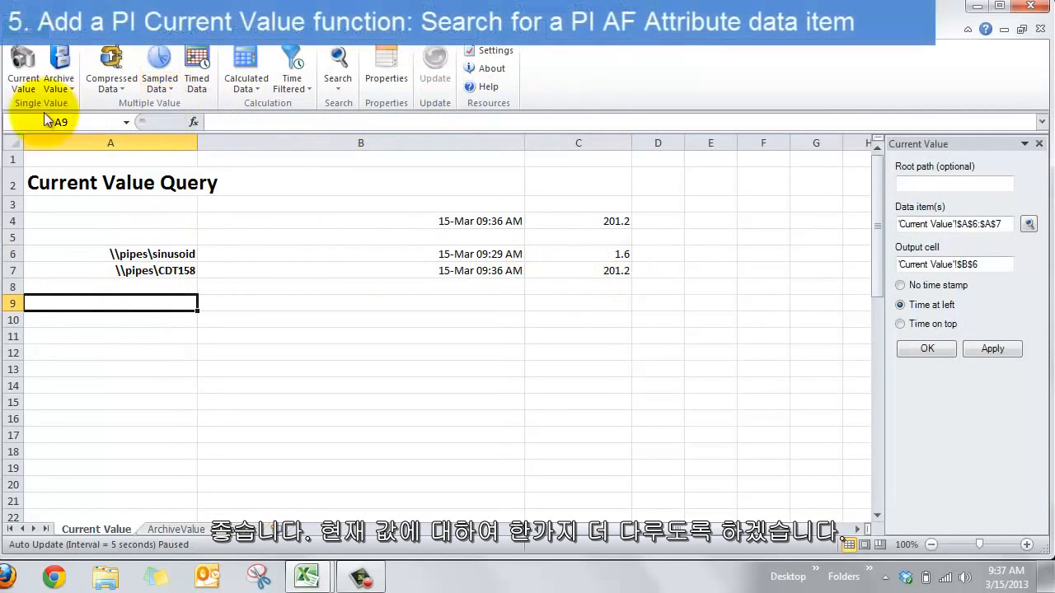
left_click(337, 70)
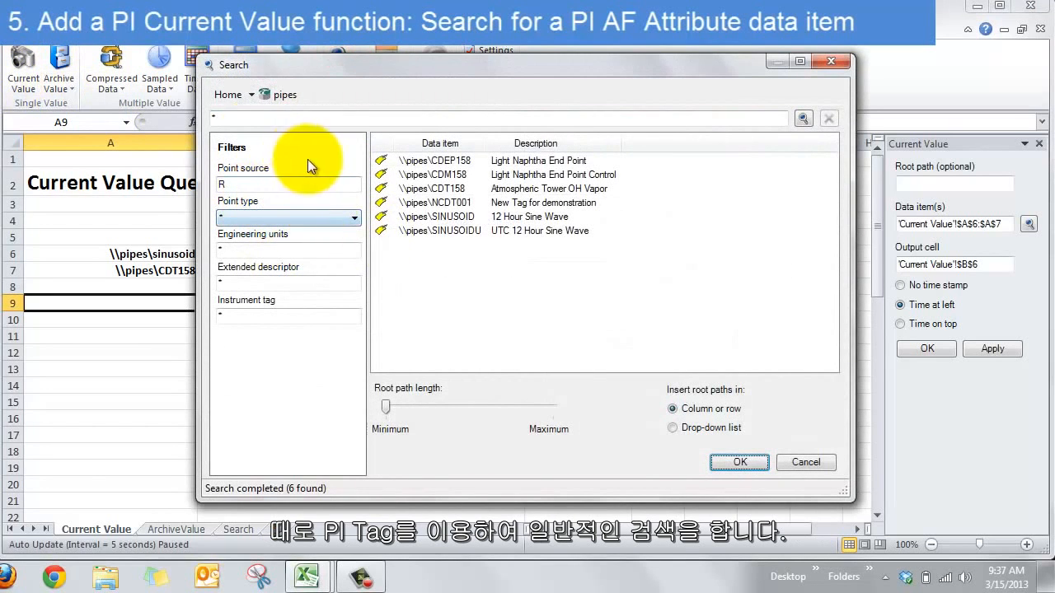
left_click(228, 94)
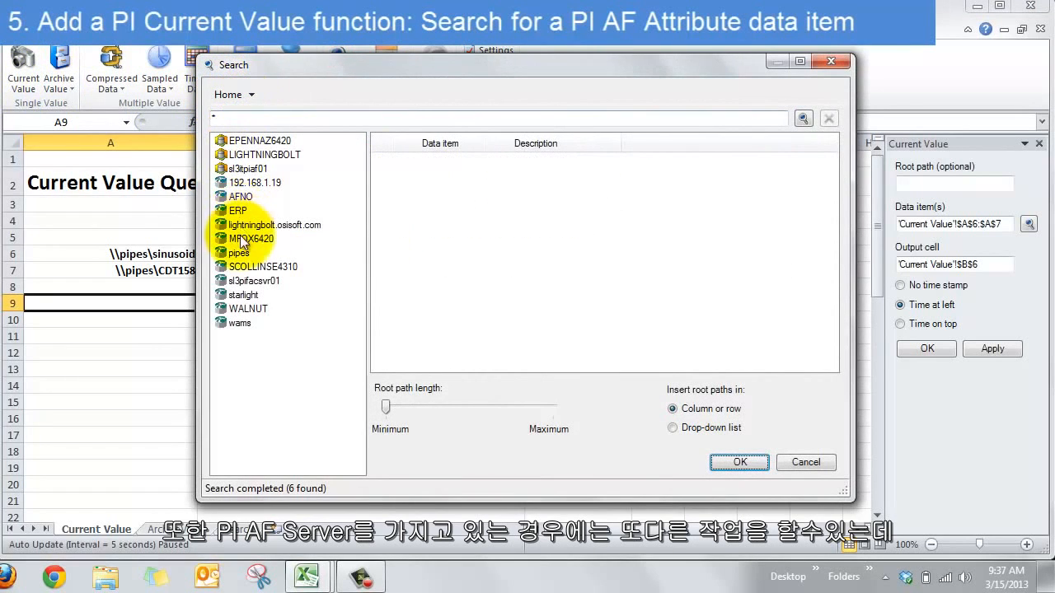
left_click(224, 169)
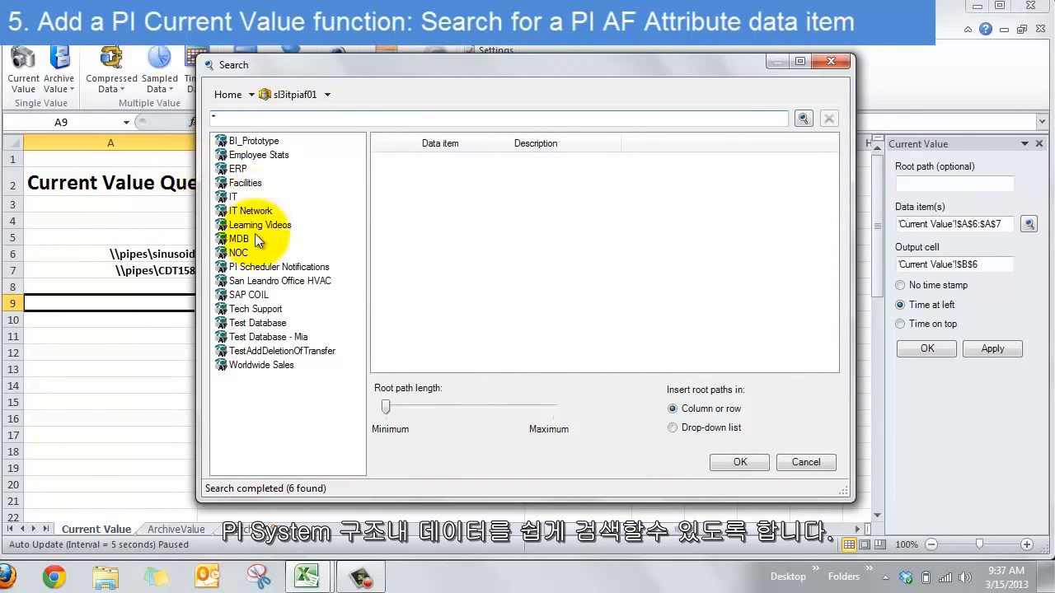
left_click(231, 283)
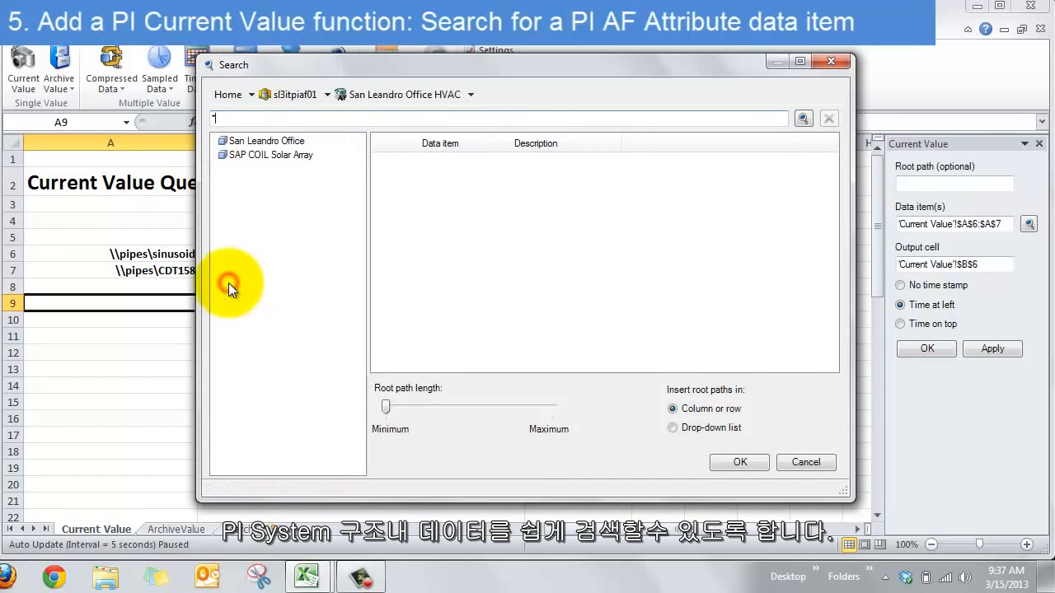
left_click(288, 145)
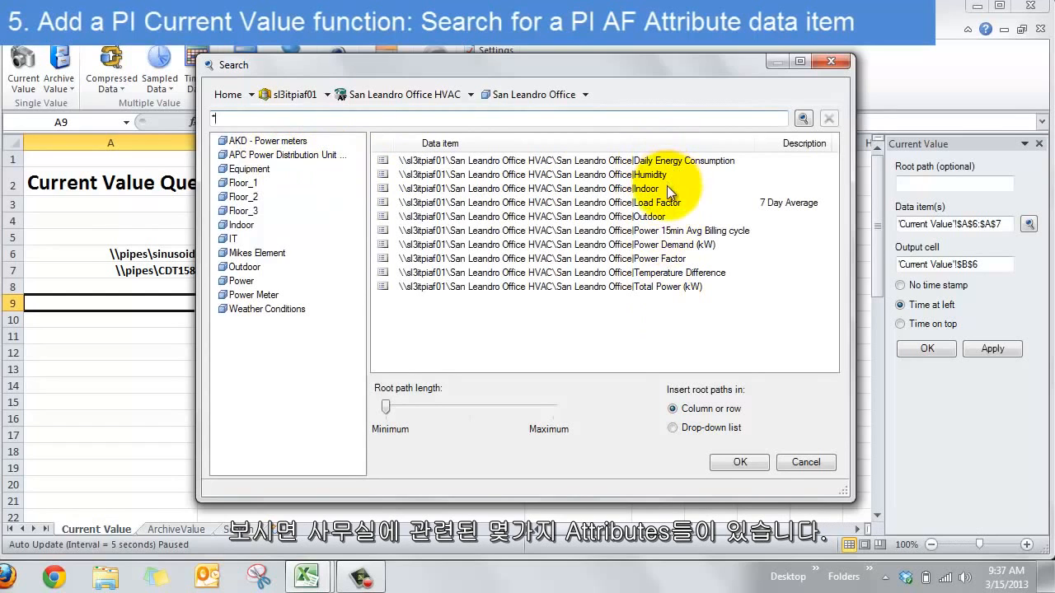
Step: Insert the San Leandro Office attributes Humidity, Power Demand (kW) and Power Factor into cells A9:A11
left_click(667, 176)
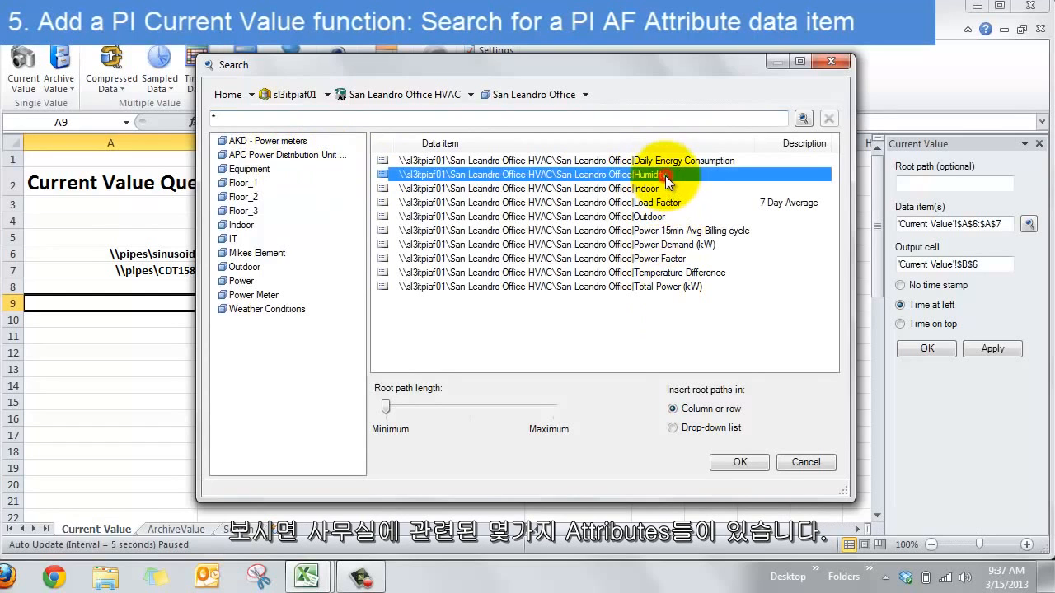
left_click(681, 244, "ctrl")
left_click(674, 262, "ctrl")
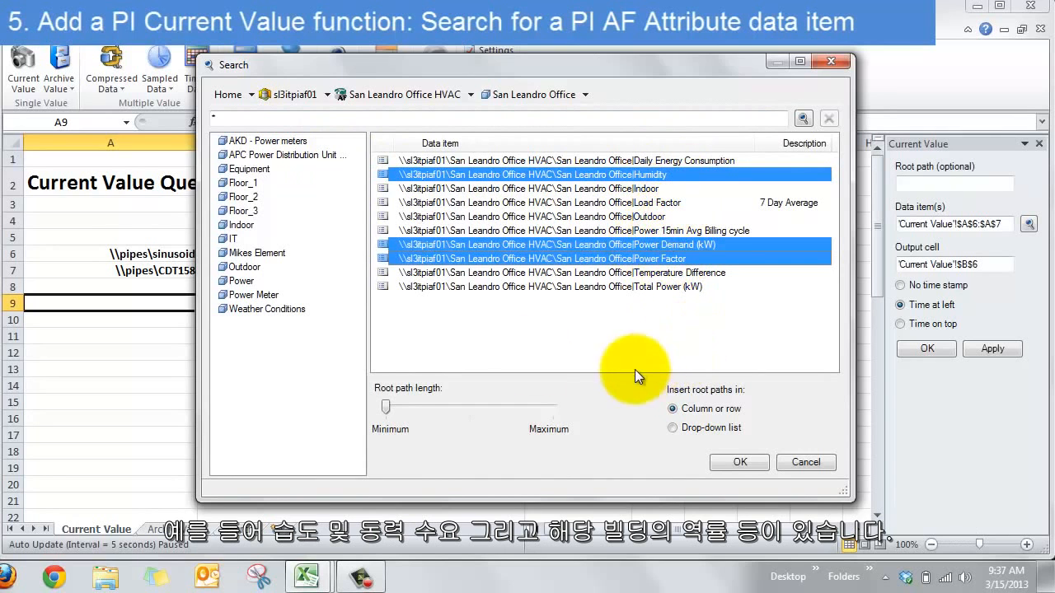
left_click(740, 462)
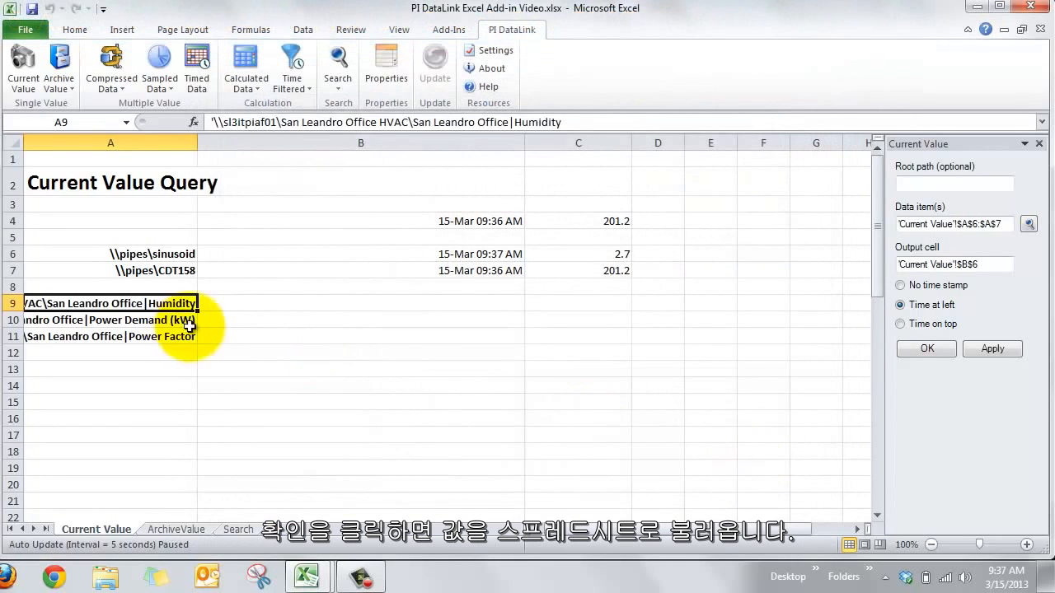
Step: Left-align the attribute paths in cells A9:A11 and switch them back to right alignment
left_click_drag(177, 303, 176, 330)
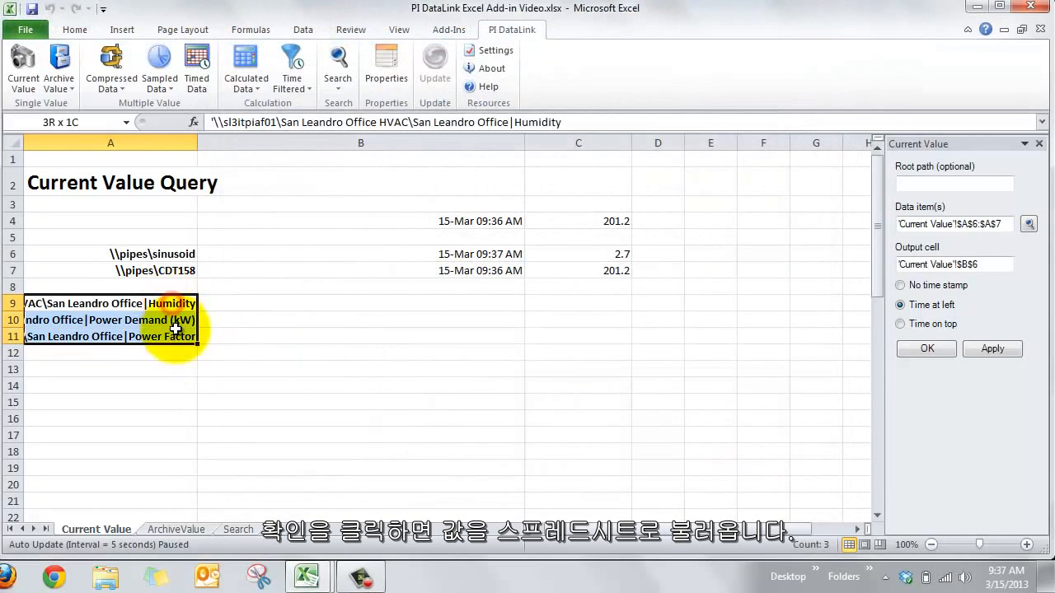
left_click(72, 31)
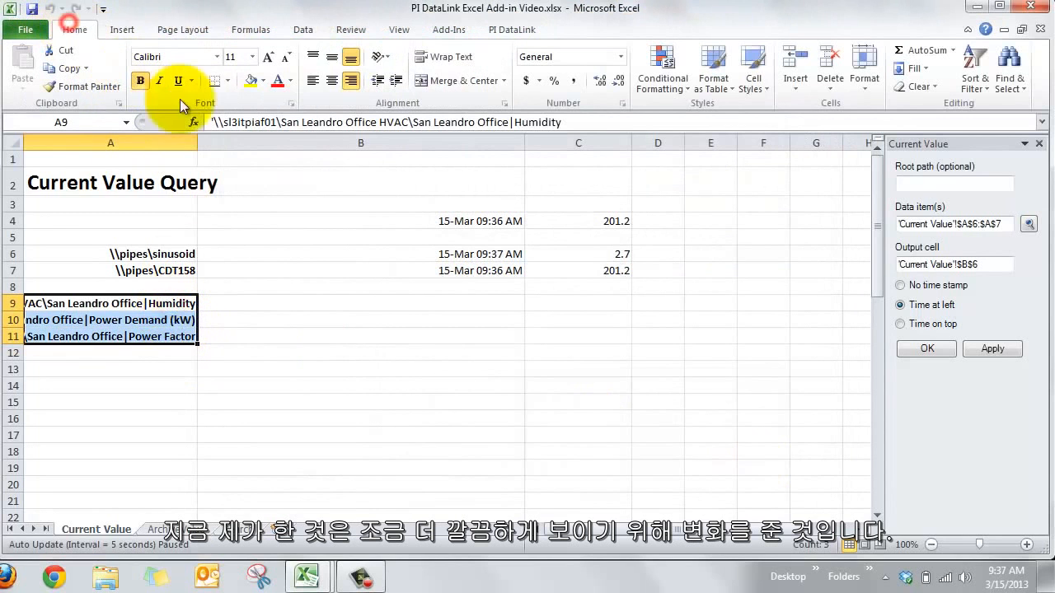
left_click(314, 79)
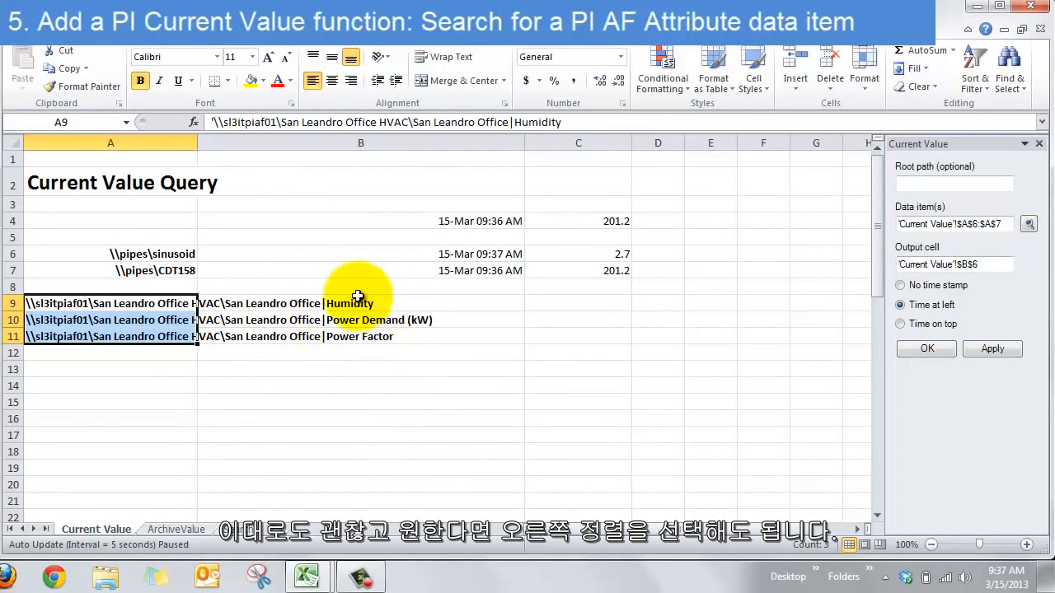
left_click(353, 82)
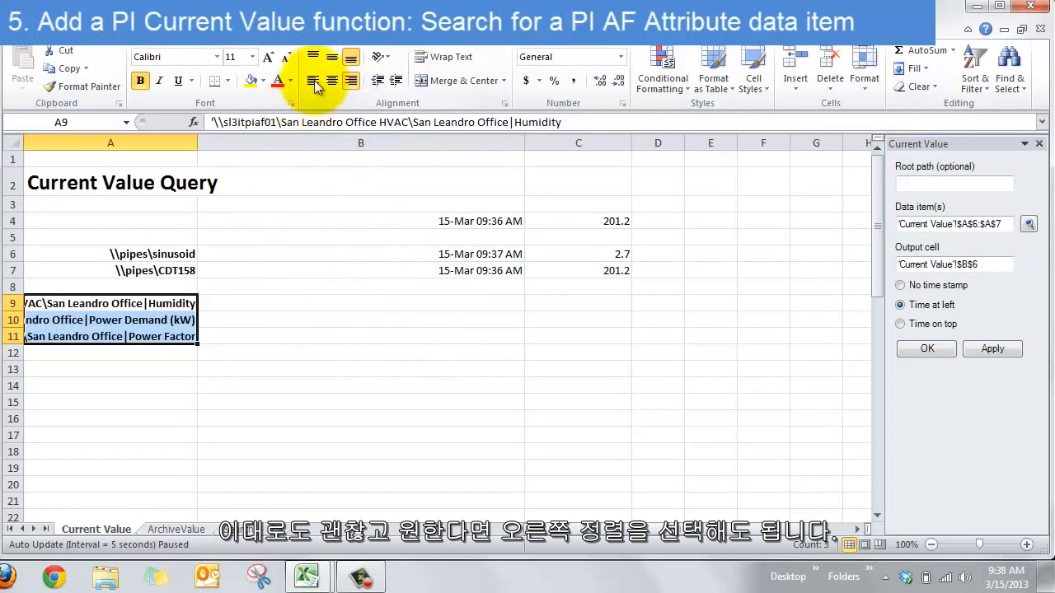
Step: Start a new Current Value function with output cell B9 and reference cells A9:A11 as its data items
left_click(234, 310)
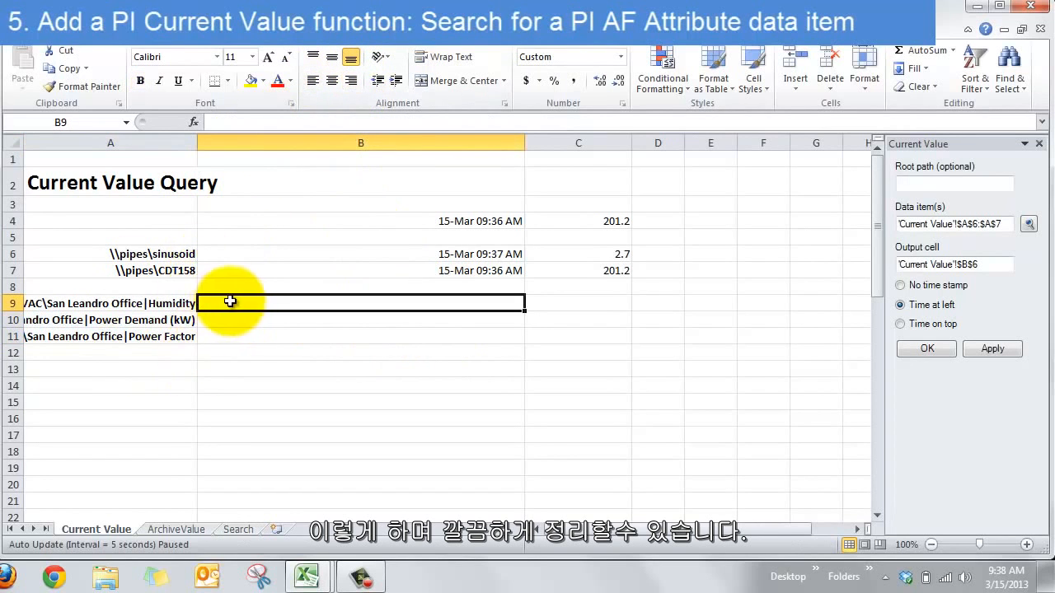
left_click(1026, 143)
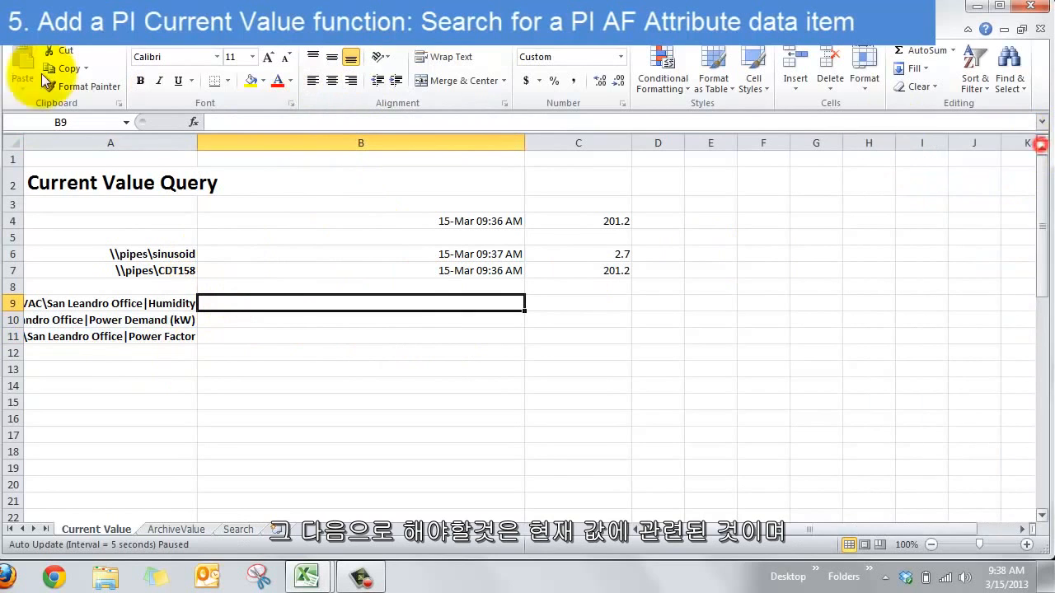
left_click(251, 37)
left_click(18, 67)
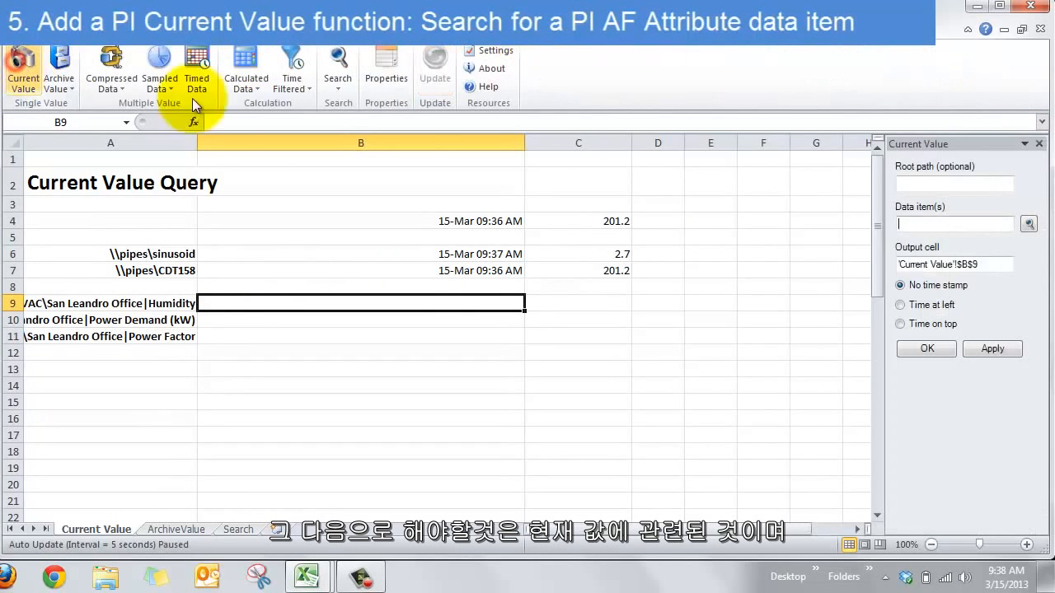
left_click(919, 223)
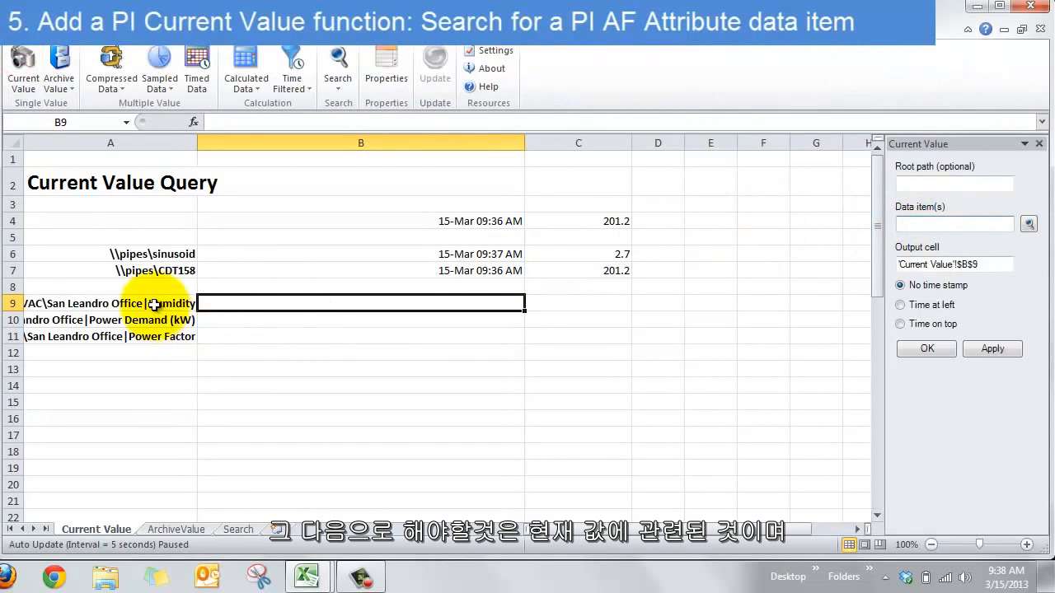
left_click_drag(148, 301, 145, 338)
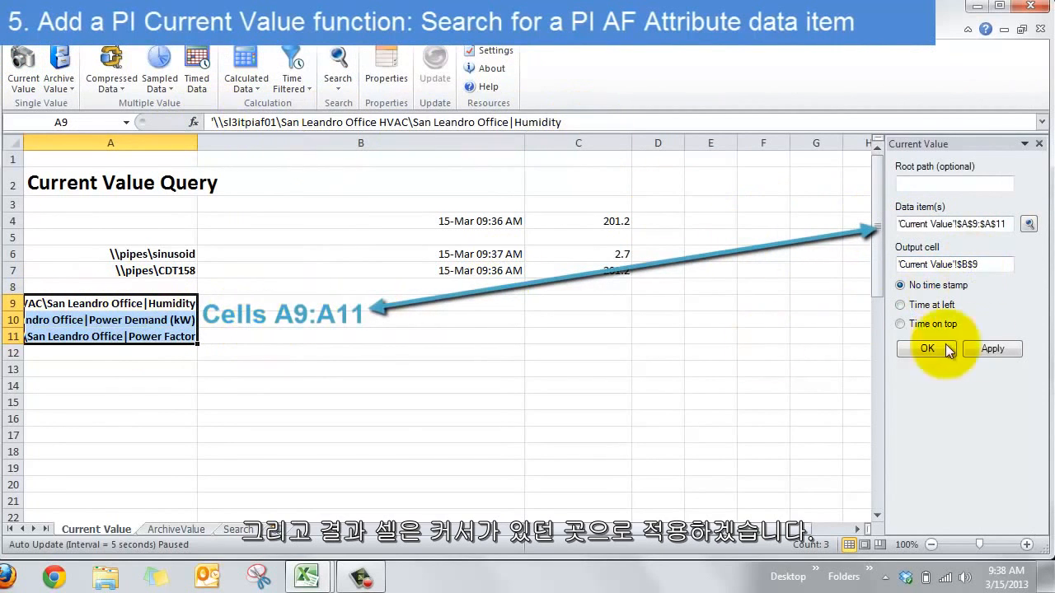
Step: Apply the B9 function without a time stamp and reapply it with Time at left
left_click(988, 347)
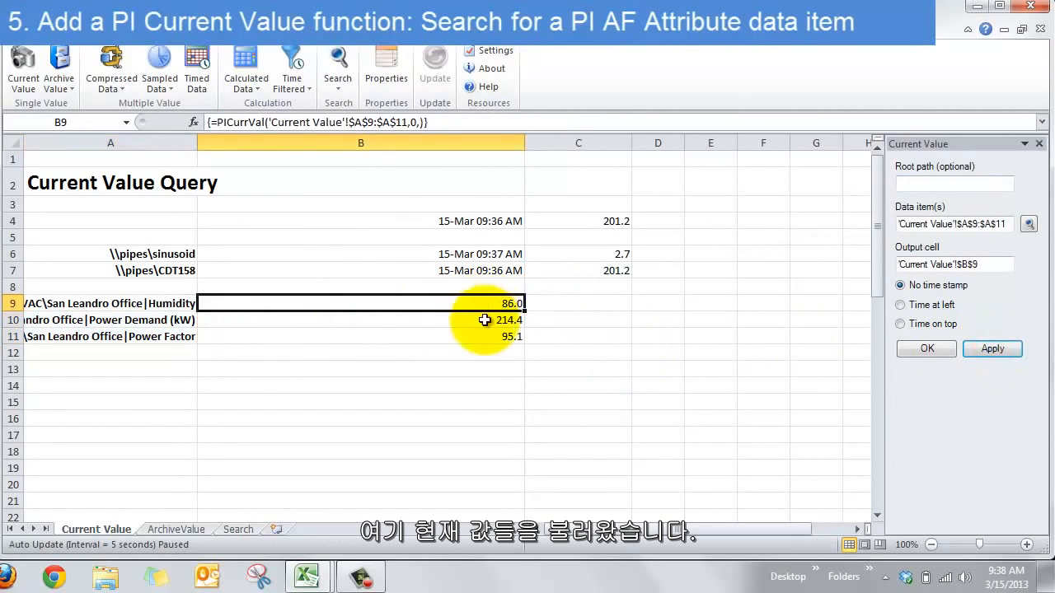
left_click(935, 304)
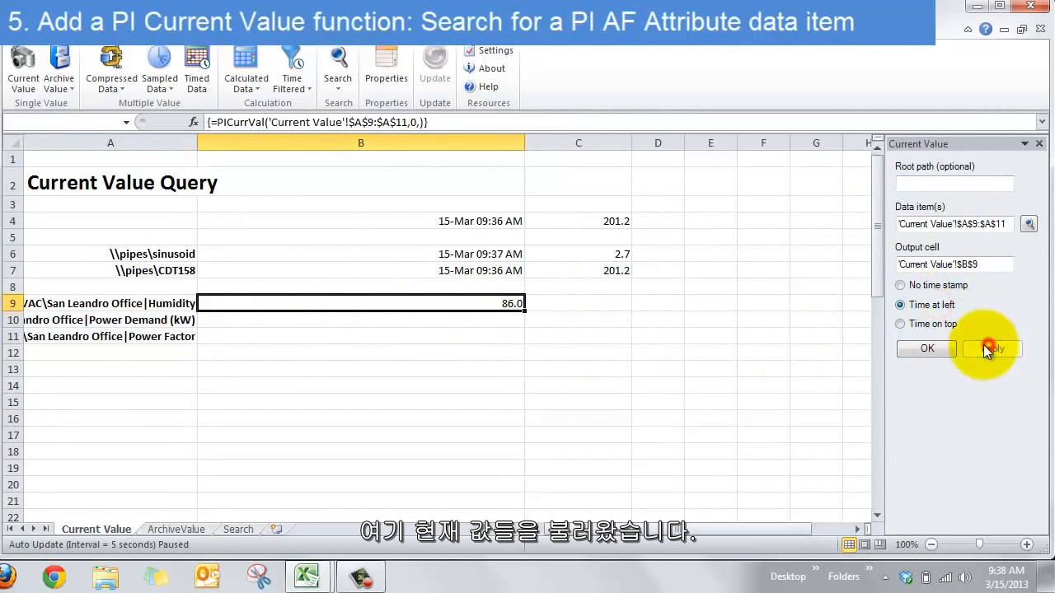
left_click(988, 349)
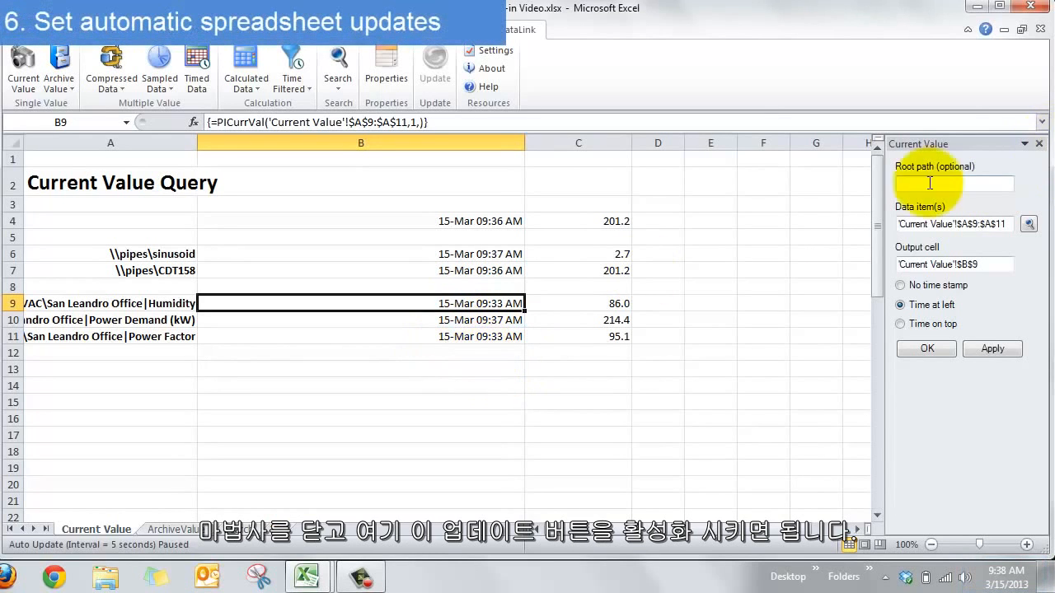
Step: Close the Current Value function settings and turn on automatic updates for the spreadsheet
left_click(1043, 146)
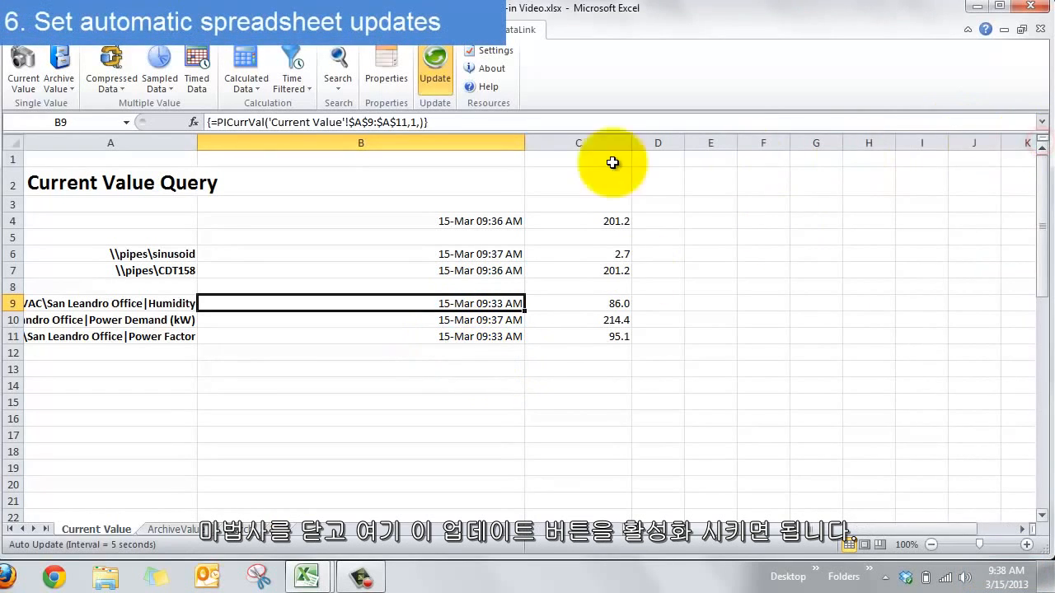
left_click(437, 74)
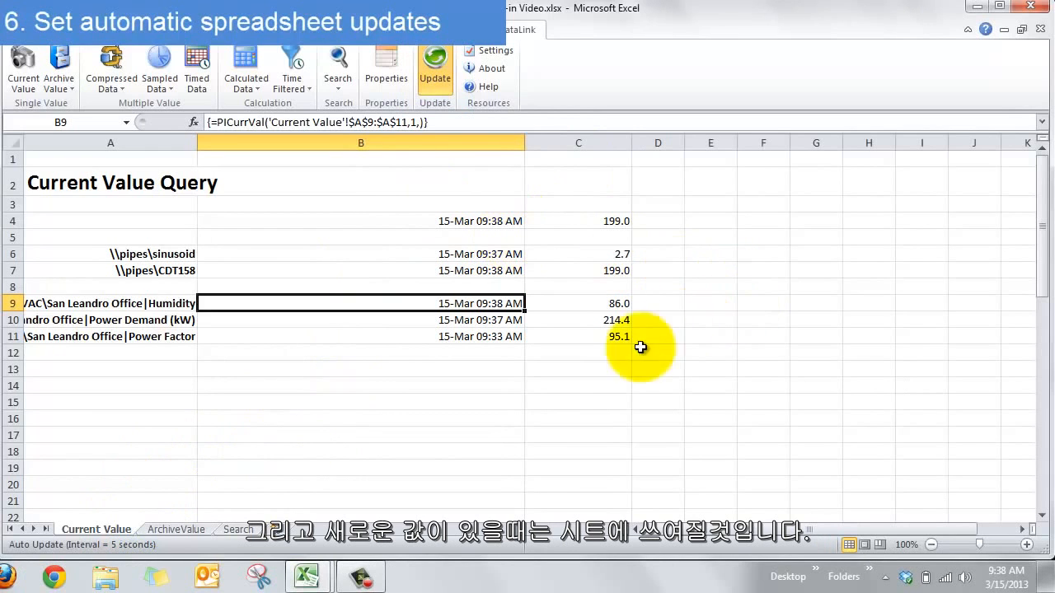
left_click(443, 381)
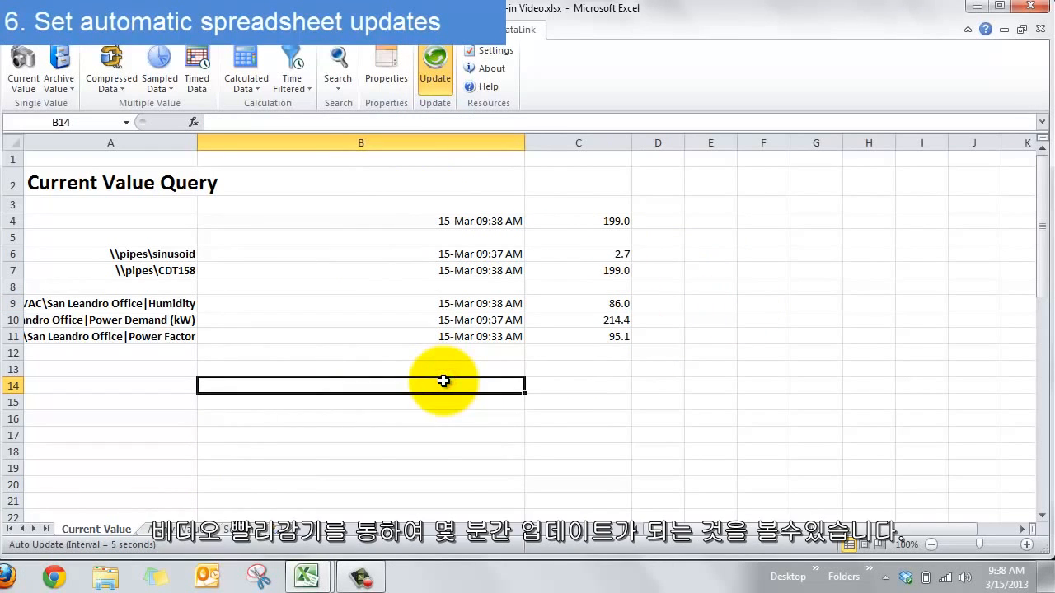